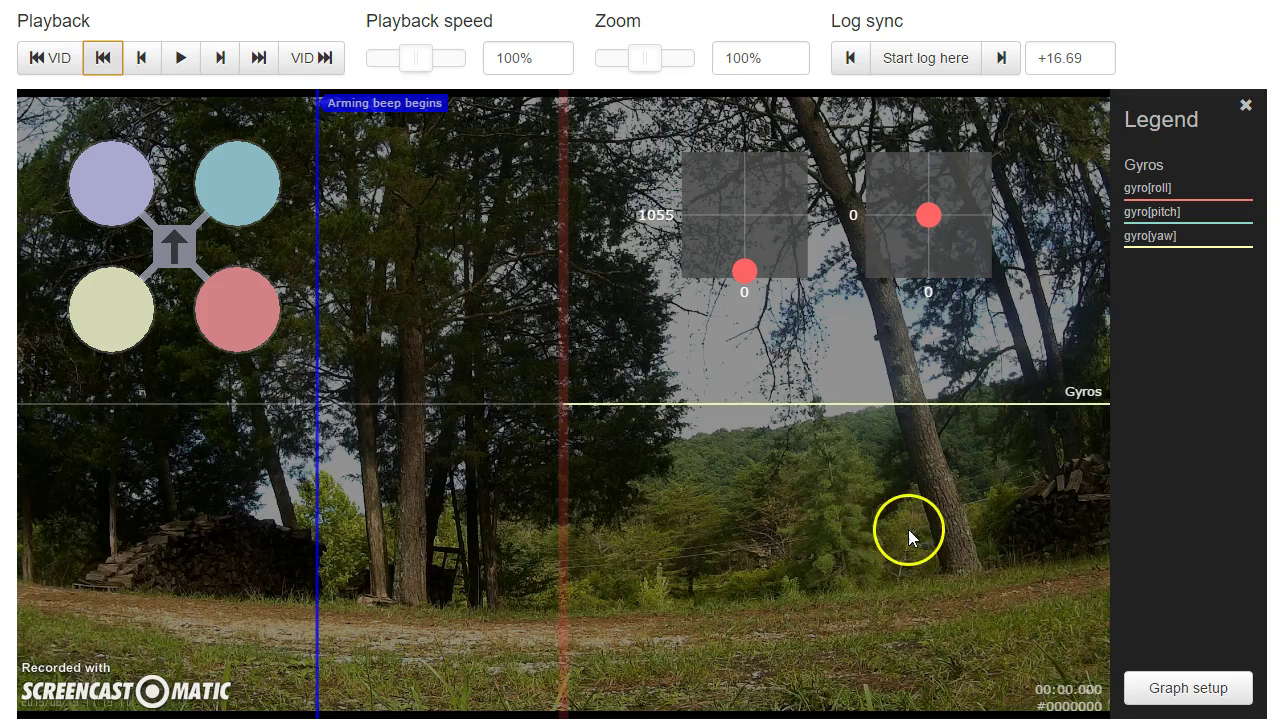
Zoom the graph out to 10% and scrub the log and video forward to 00:12.571.
left_click_drag(645, 58, 572, 62)
left_click_drag(866, 557, 280, 540)
left_click_drag(947, 555, 845, 557)
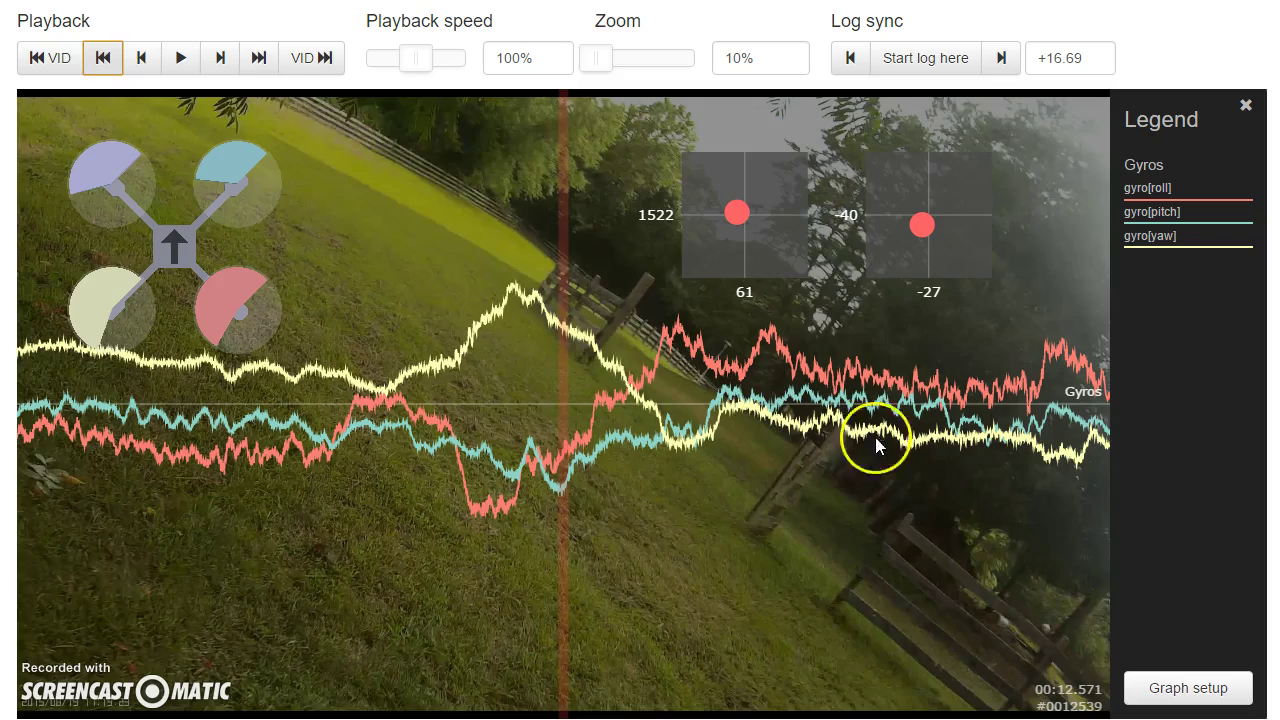
Scrub the log forward to about 41 seconds and set the zoom to 50%.
left_click_drag(1006, 523, 589, 497)
left_click_drag(937, 536, 150, 460)
left_click_drag(700, 480, 523, 449)
left_click_drag(700, 517, 654, 506)
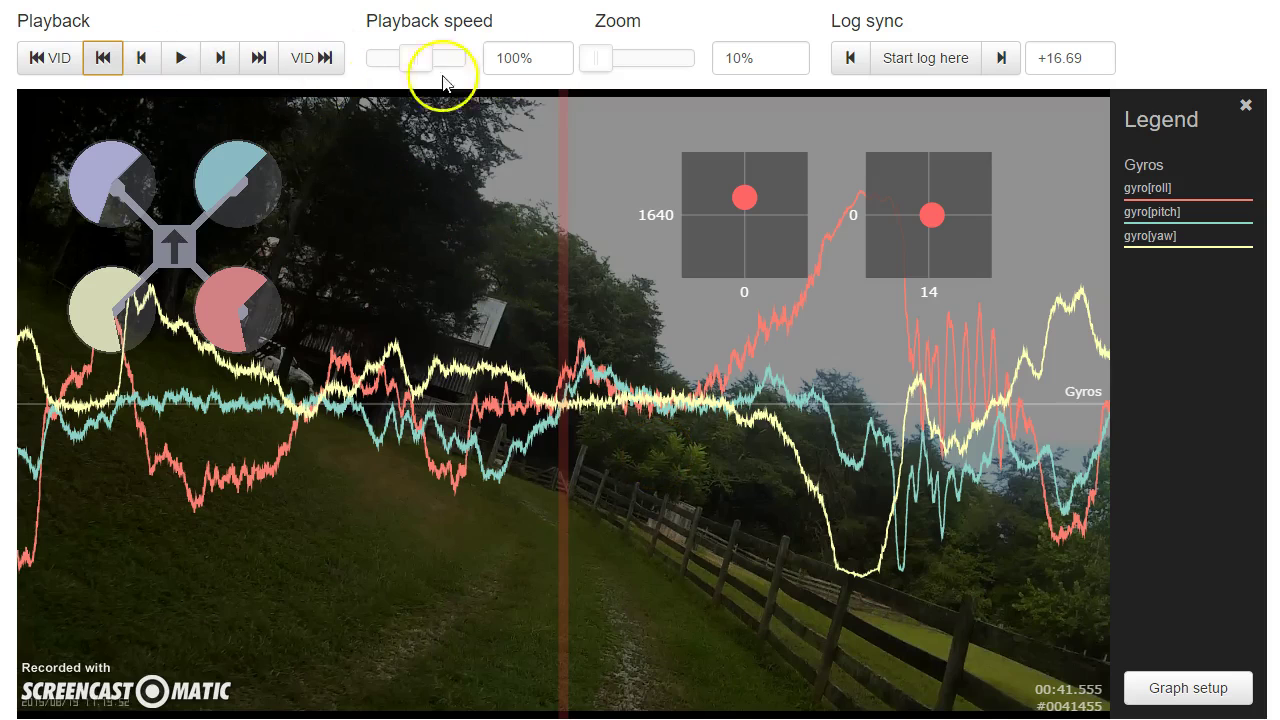
left_click_drag(606, 63, 621, 64)
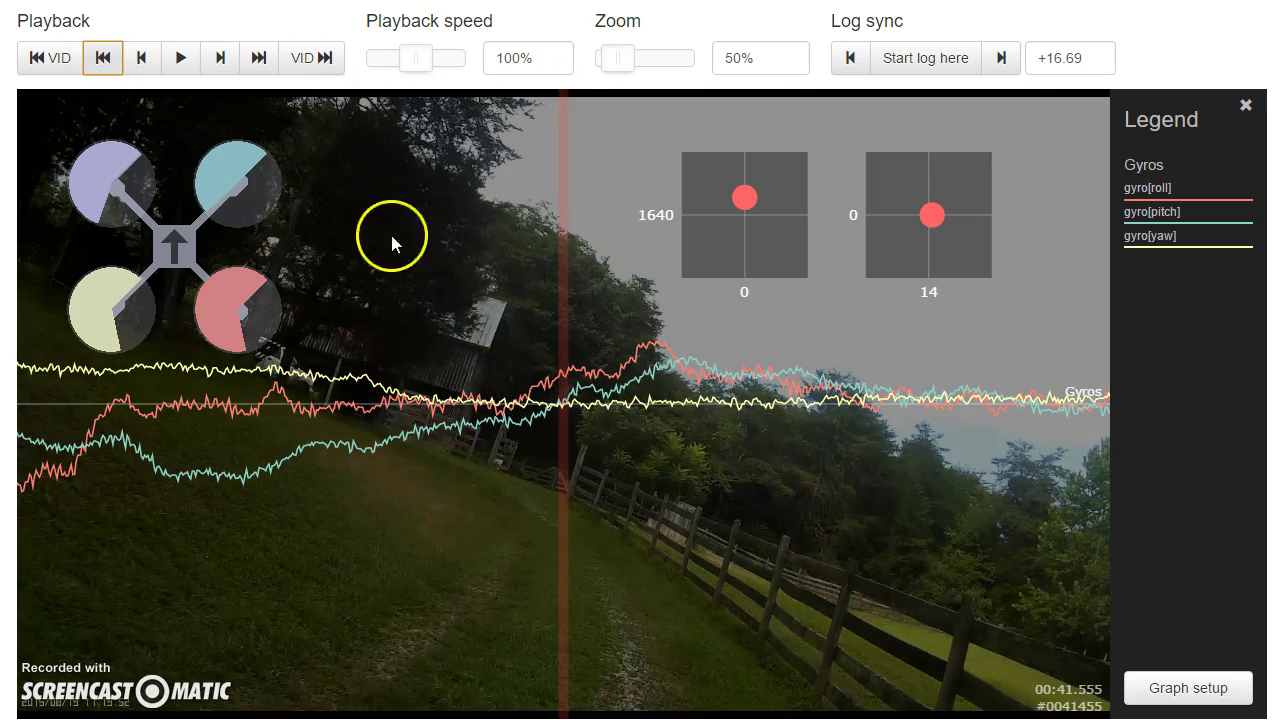
Play and pause the flight, then rewind and replay to pause near 00:45 at the roll oscillation.
left_click(180, 58)
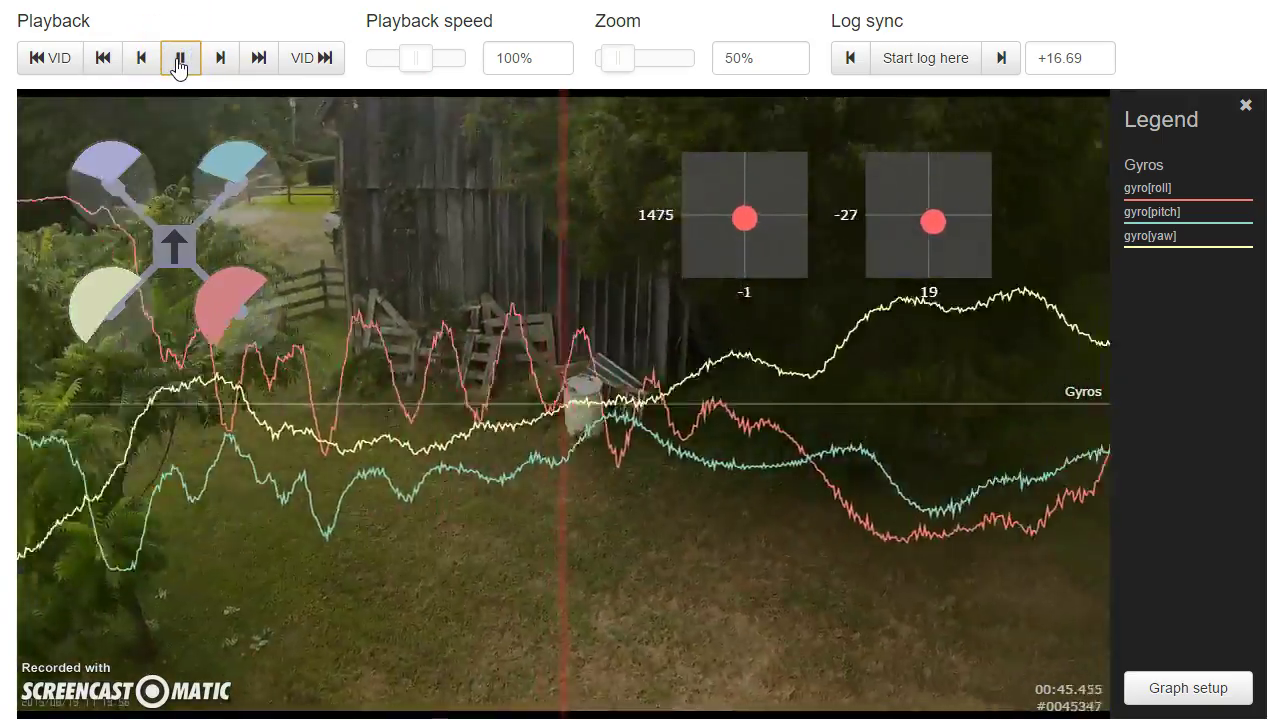
left_click(180, 58)
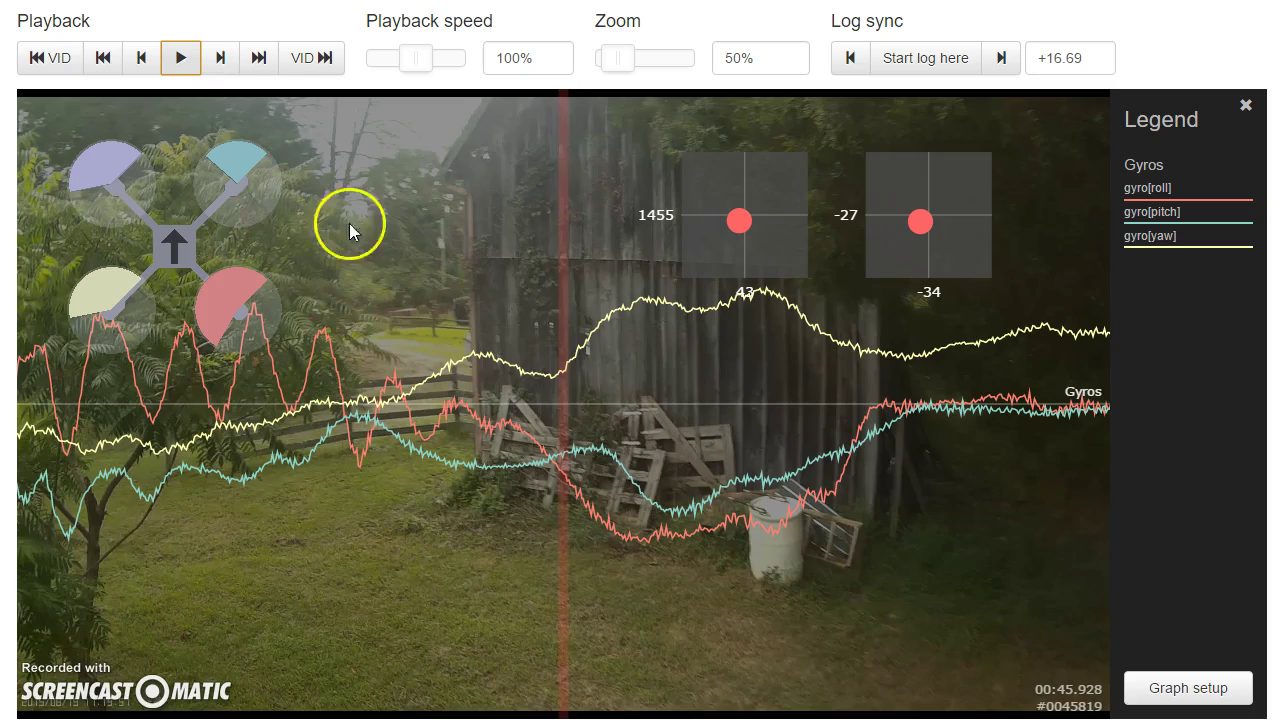
left_click_drag(270, 553, 891, 557)
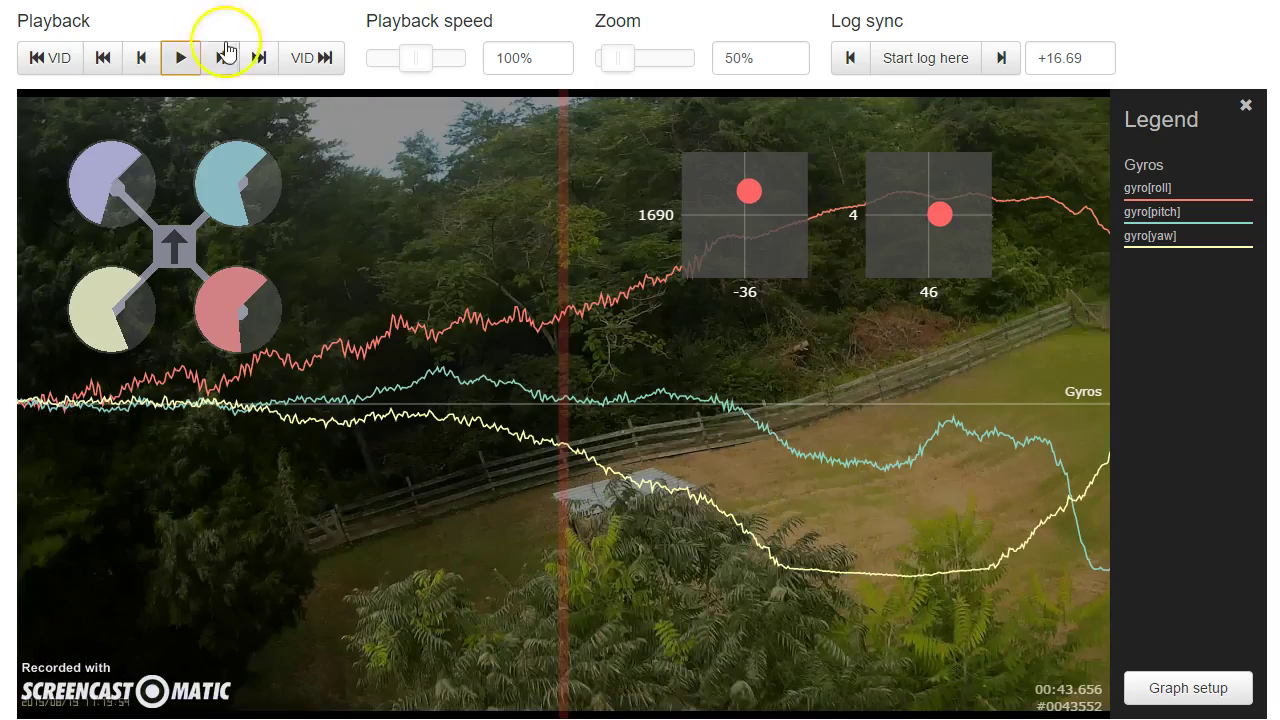
left_click(181, 68)
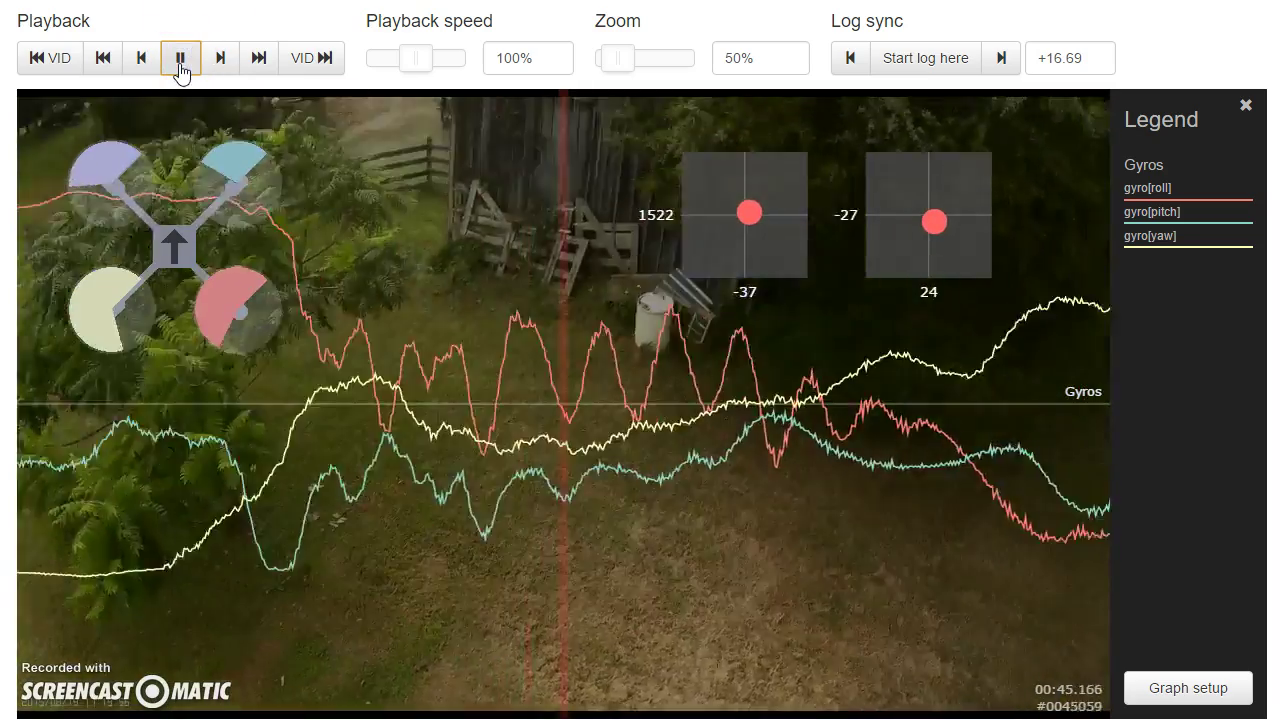
left_click(181, 68)
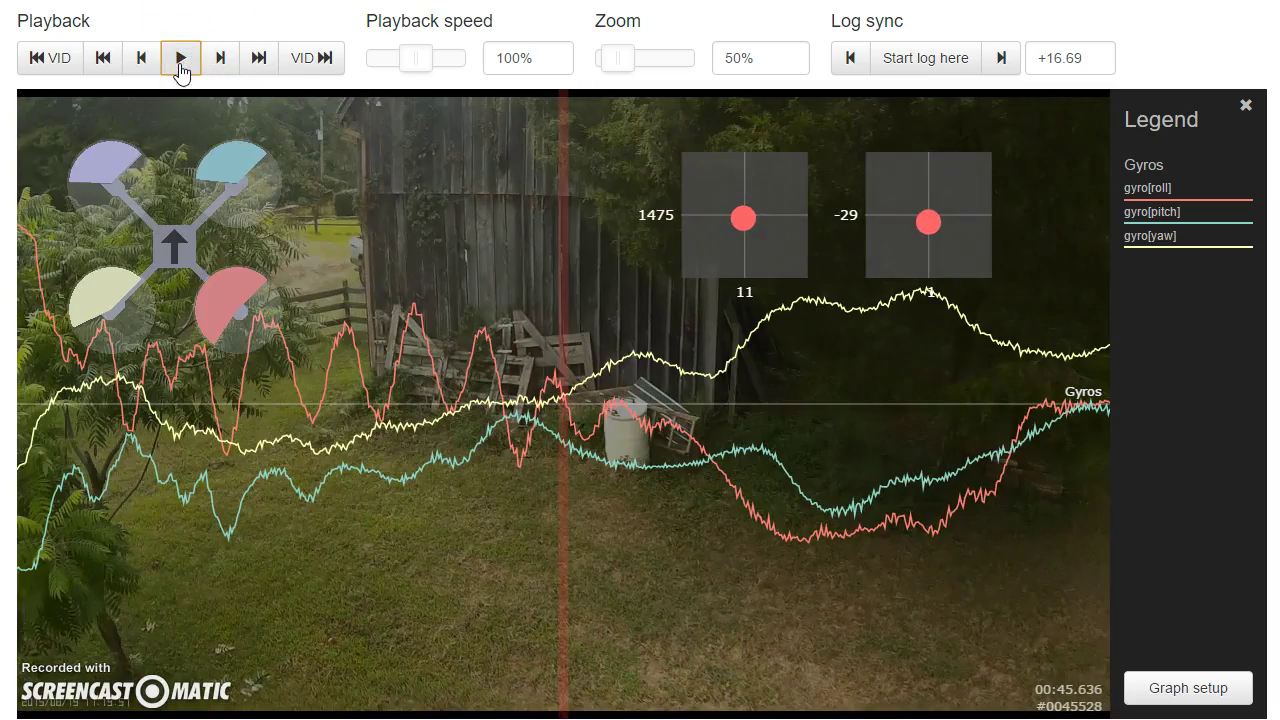
left_click_drag(284, 583, 436, 575)
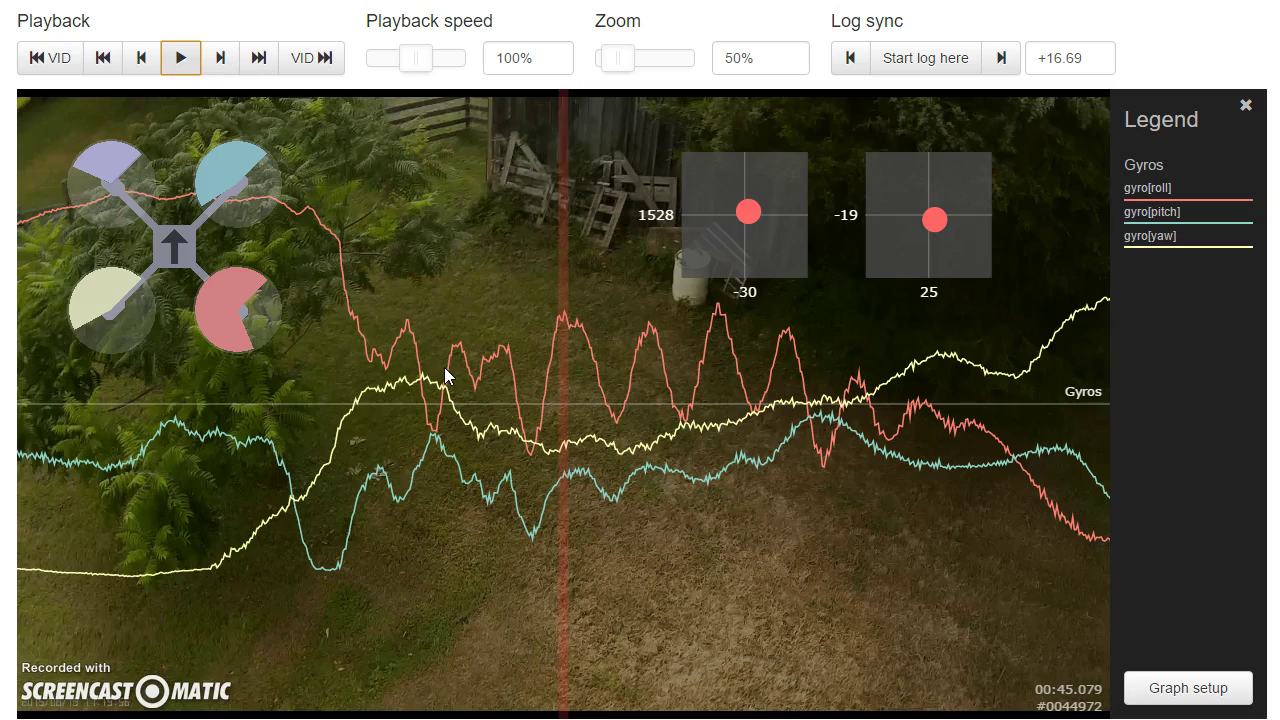
Replace the gyro graph with a Custom graph of rcCommand[roll] and gyro[roll].
left_click(1150, 687)
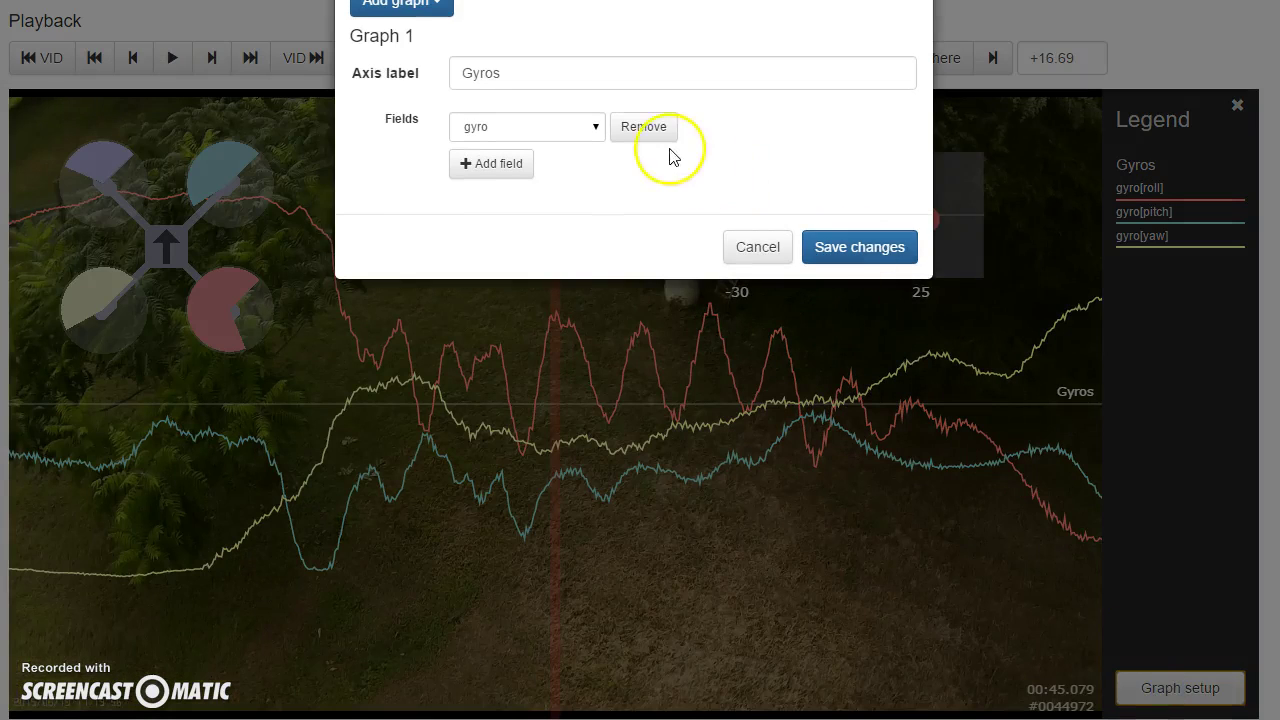
left_click(645, 127)
left_click(380, 8)
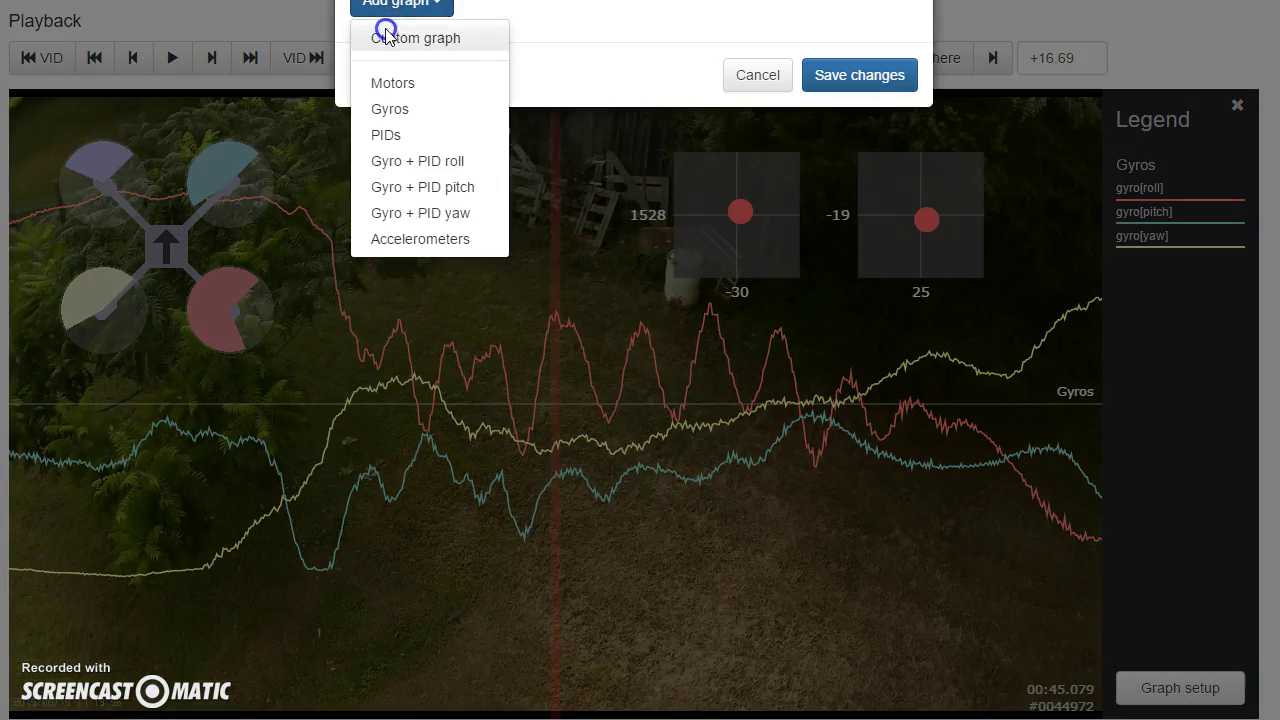
left_click(390, 39)
left_click(474, 120)
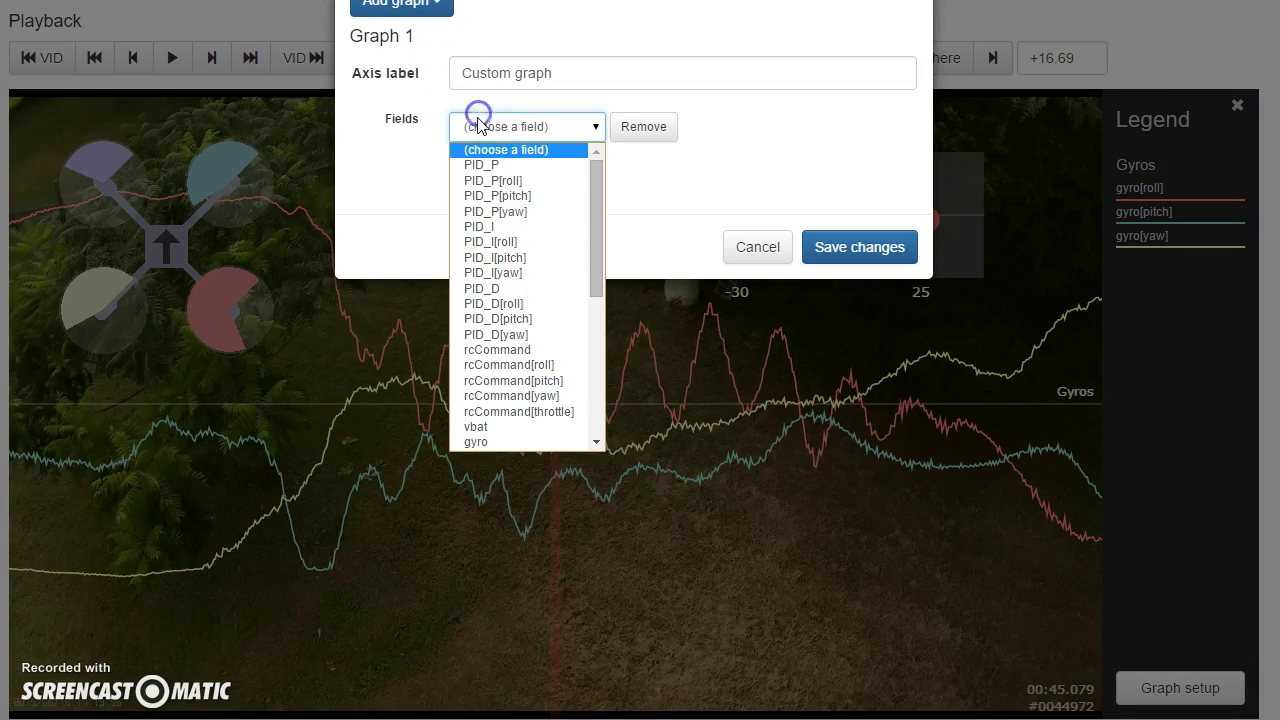
left_click(525, 366)
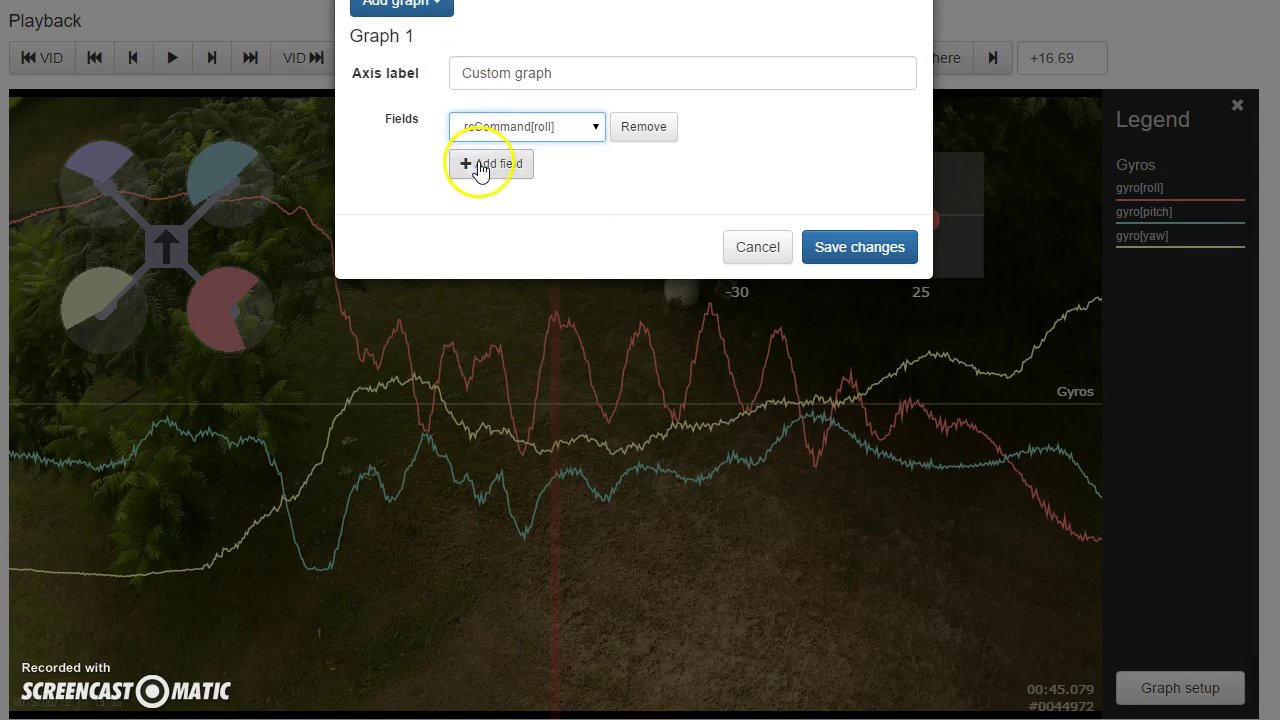
left_click(485, 164)
left_click(480, 168)
scroll(495, 462, "down", 3)
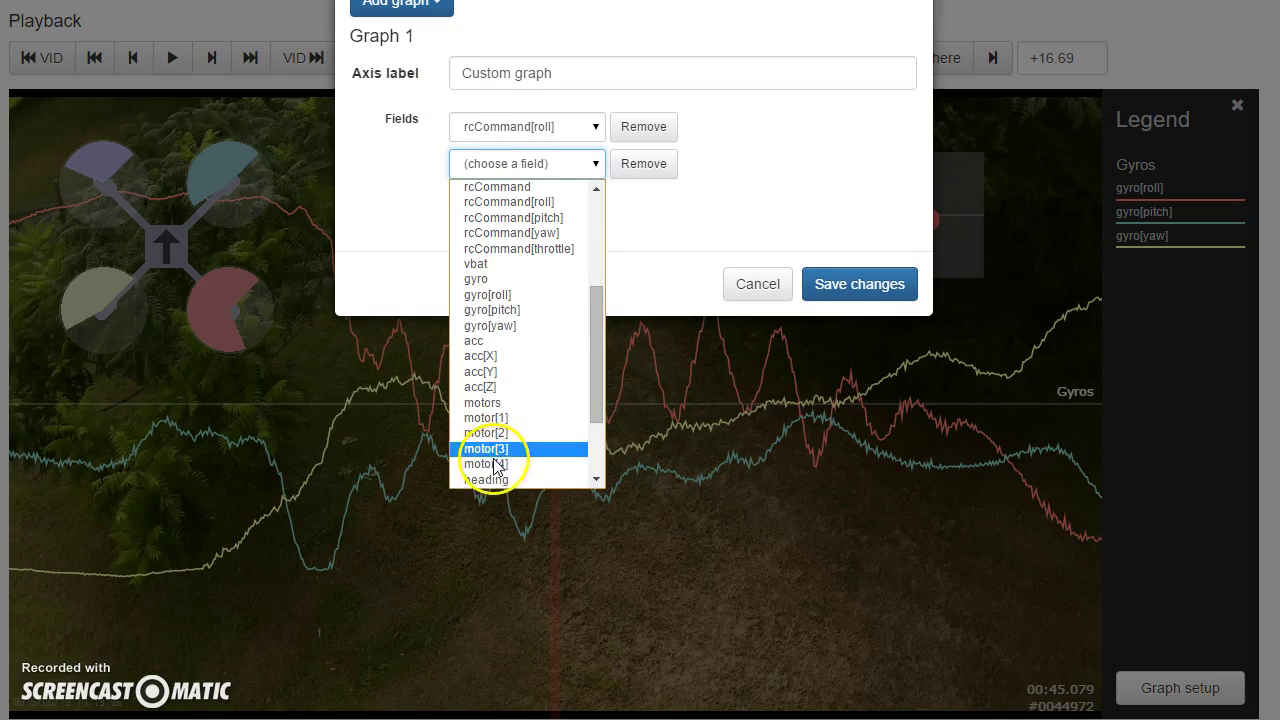
left_click(514, 294)
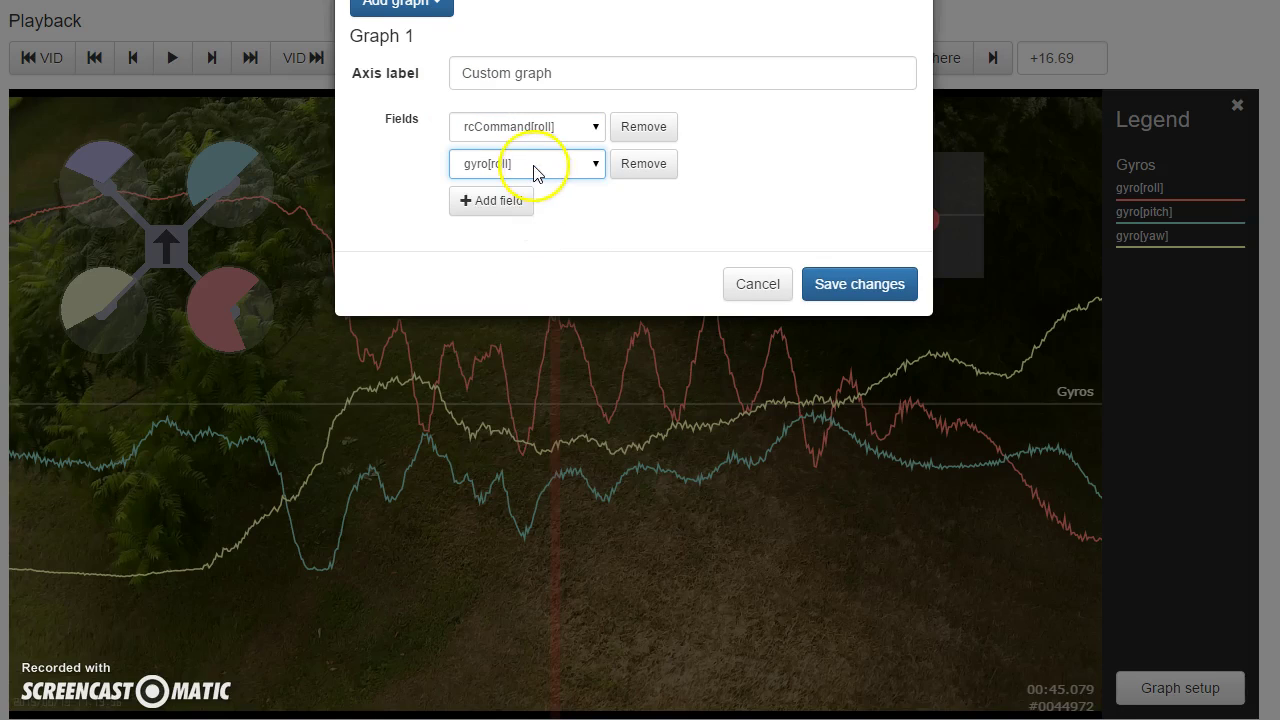
Add the Gyro + PID roll preset and set its fourth and fifth fields to PID_sum[roll].
left_click(405, 7)
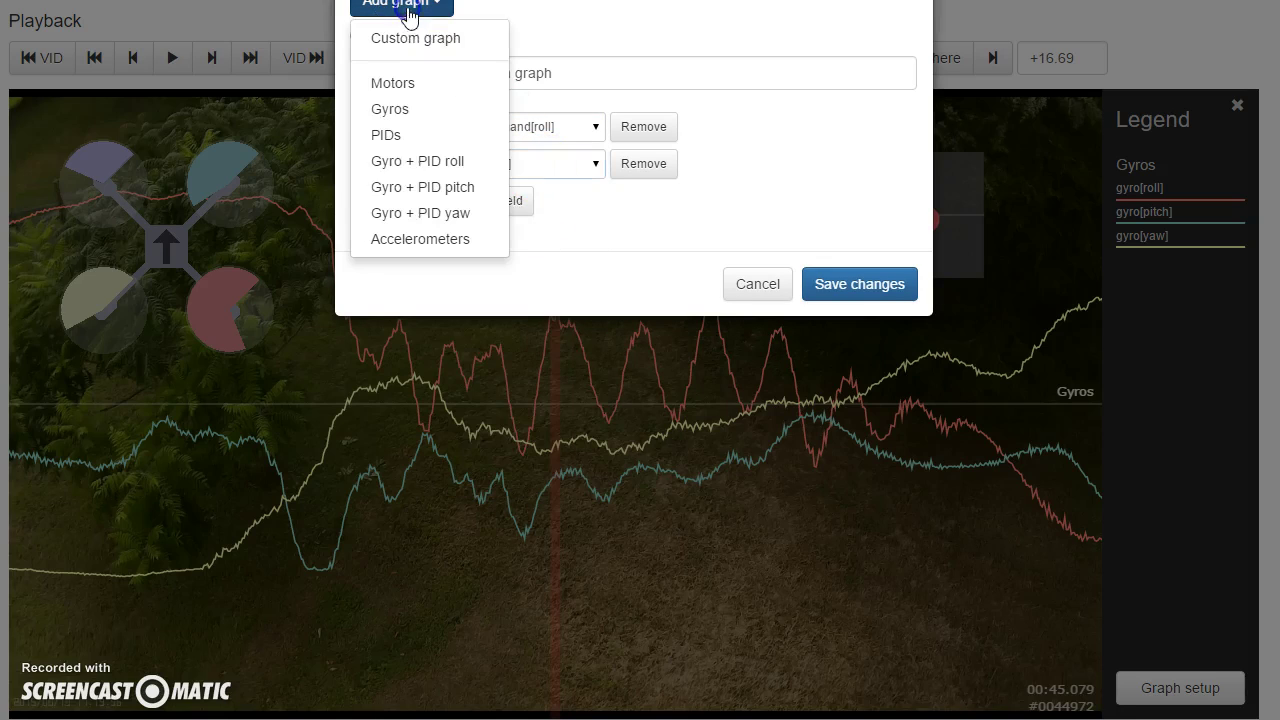
left_click(410, 164)
left_click(492, 453)
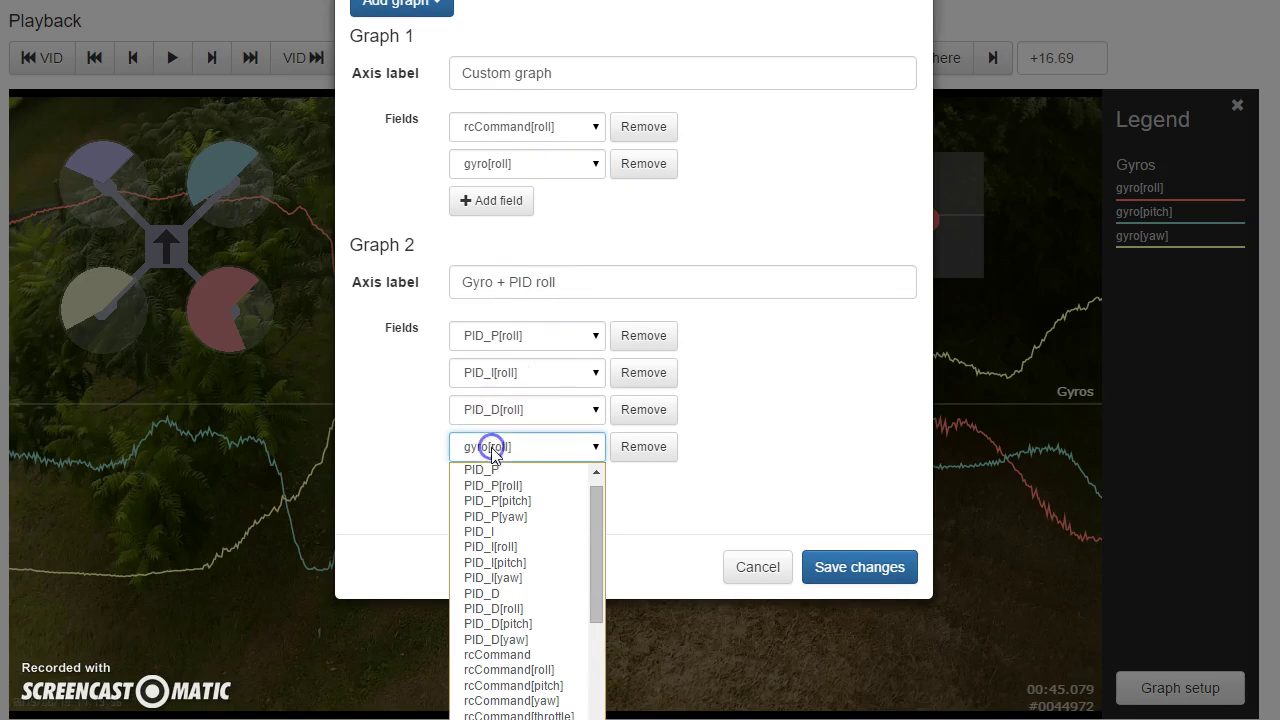
scroll(487, 560, "down", 5)
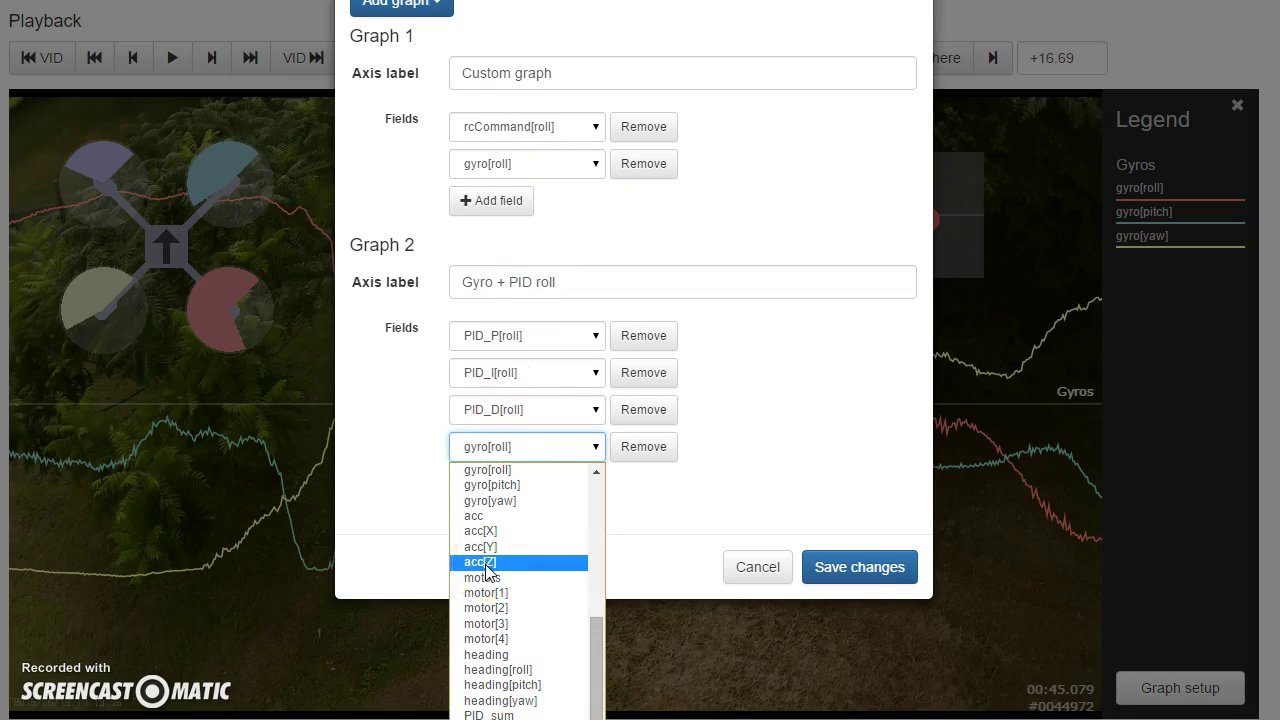
left_click(489, 716)
left_click(491, 483)
left_click(490, 481)
scroll(604, 642, "down", 2)
scroll(604, 650, "down", 1)
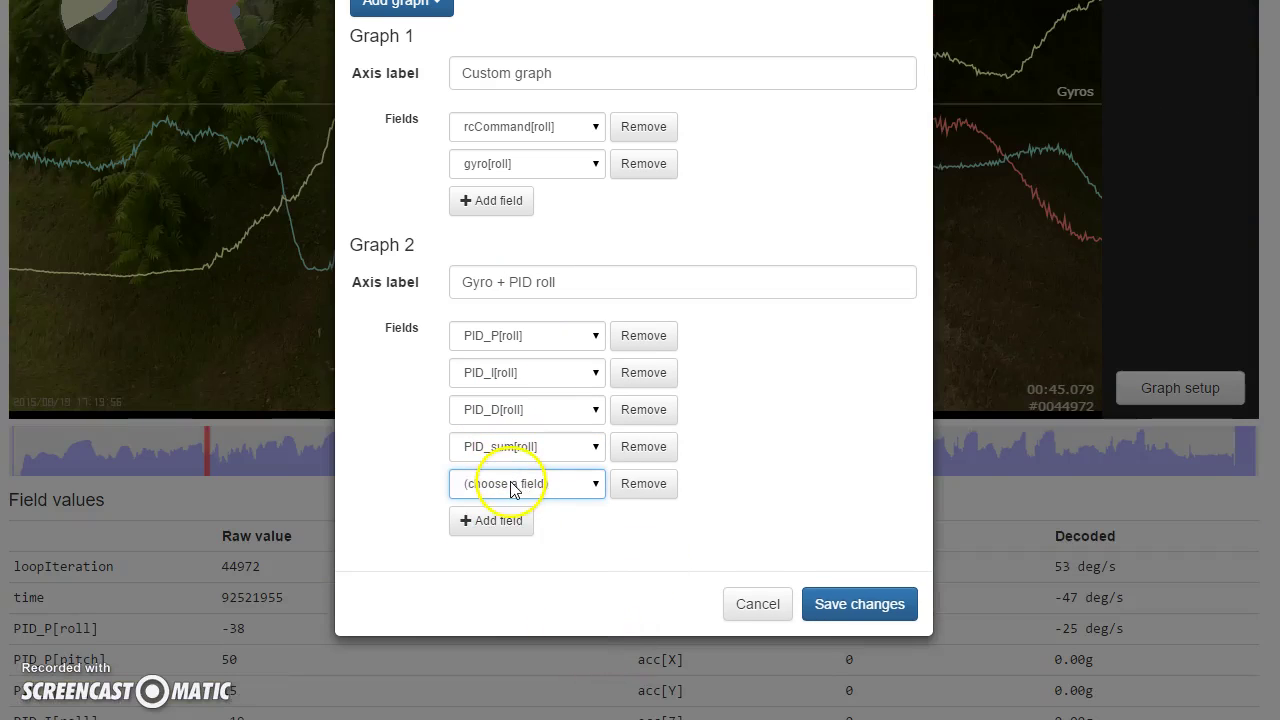
scroll(510, 497, "up", 2)
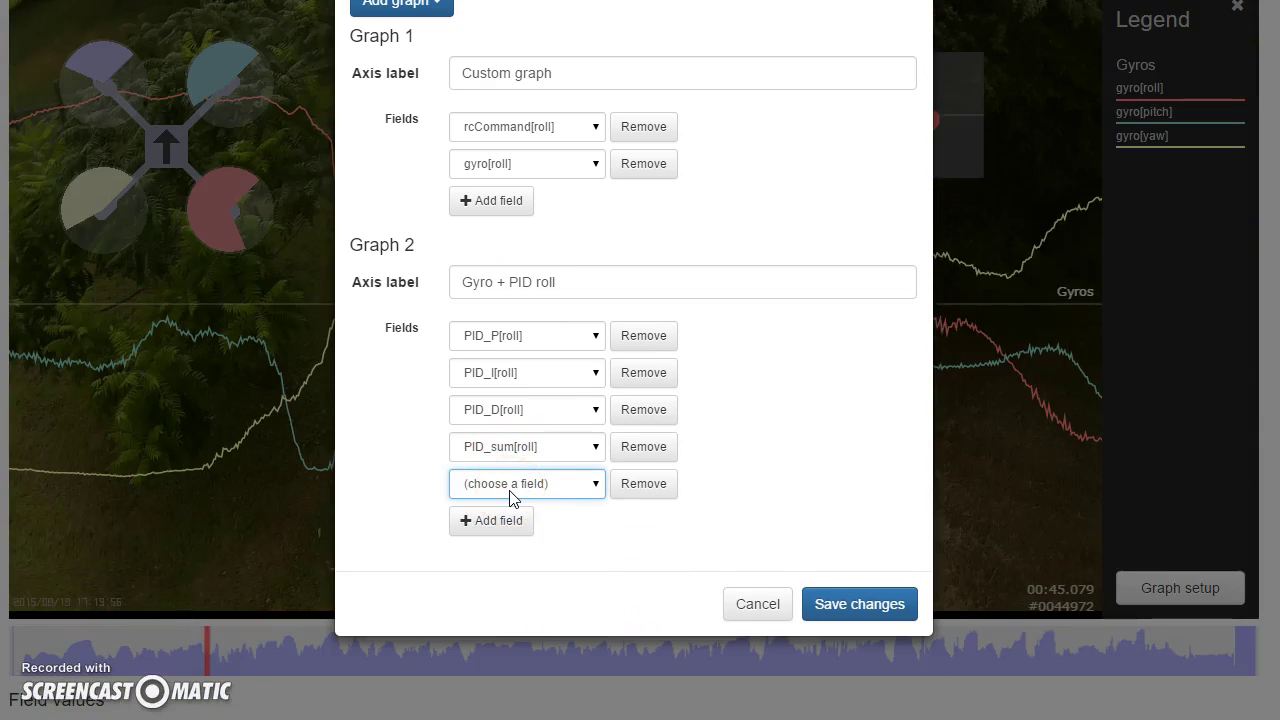
scroll(512, 497, "up", 1)
left_click(512, 492)
scroll(518, 590, "down", 5)
left_click(475, 556)
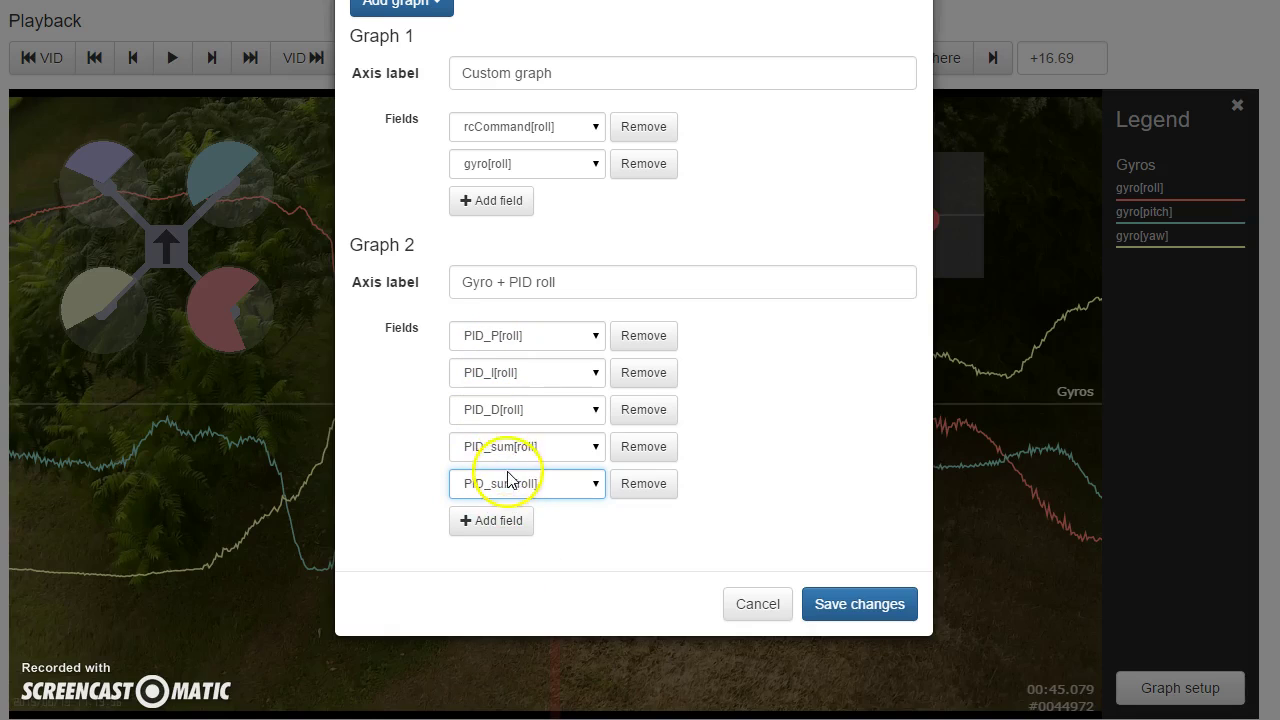
Change the PID graph's second field to PID_D[roll] and save the graph setup.
left_click(549, 375)
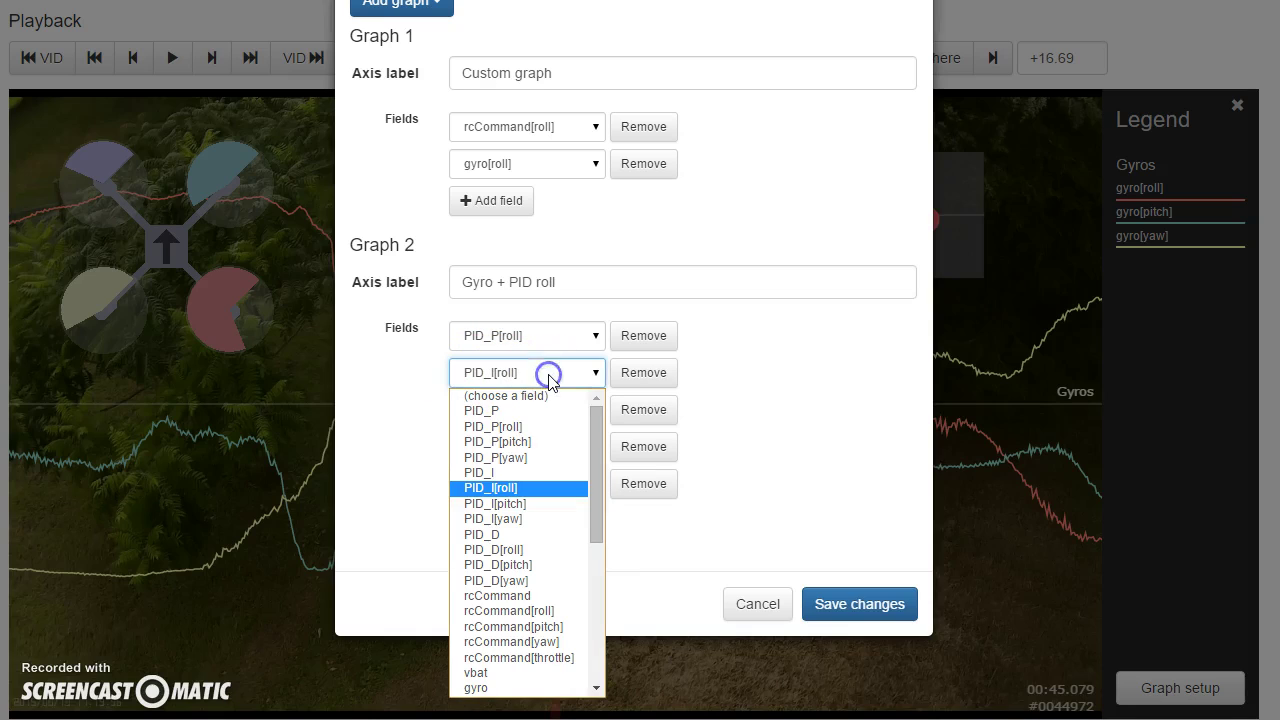
left_click(533, 551)
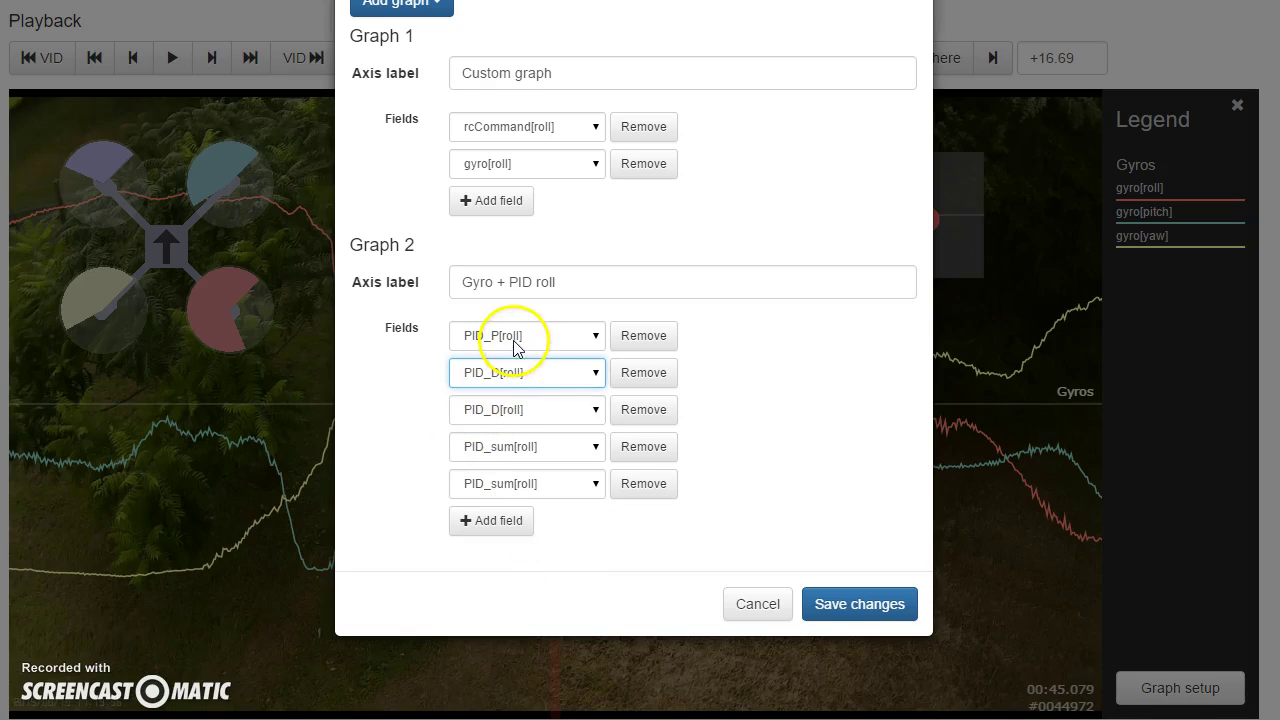
left_click(860, 612)
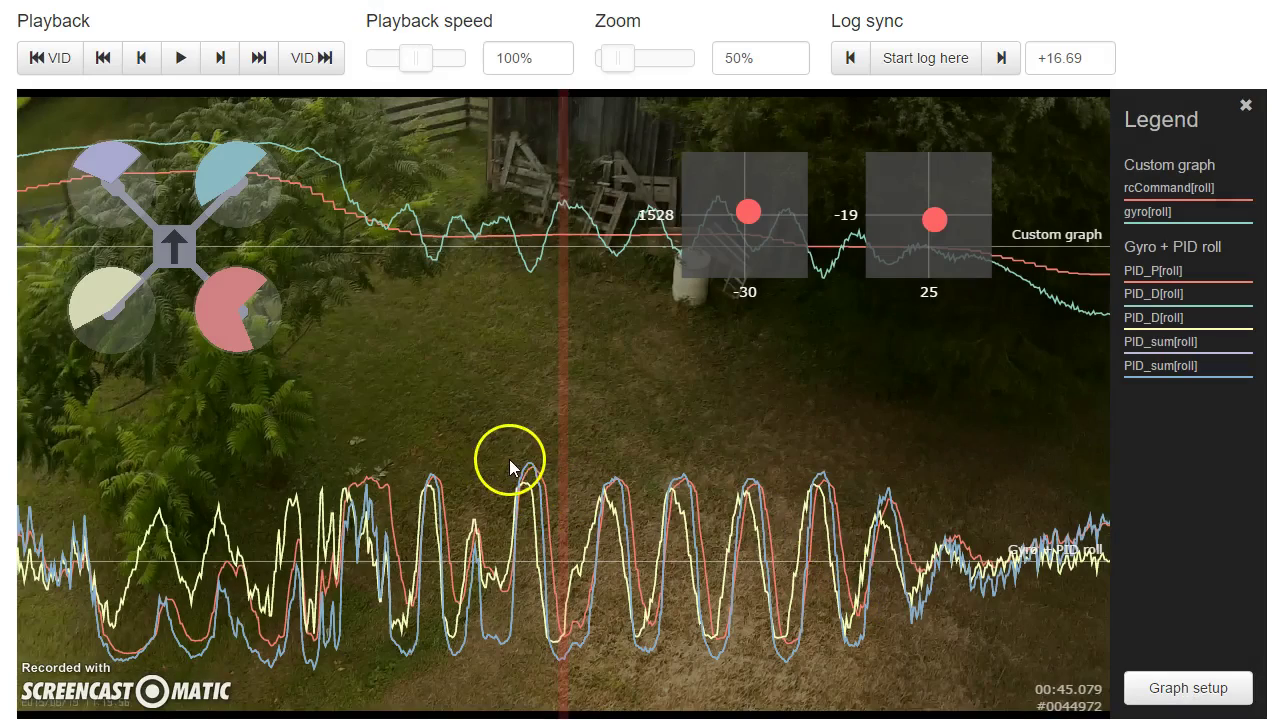
Scrub the log back and forth between about 46.7 and 48.7 seconds.
left_click_drag(594, 434, 474, 437)
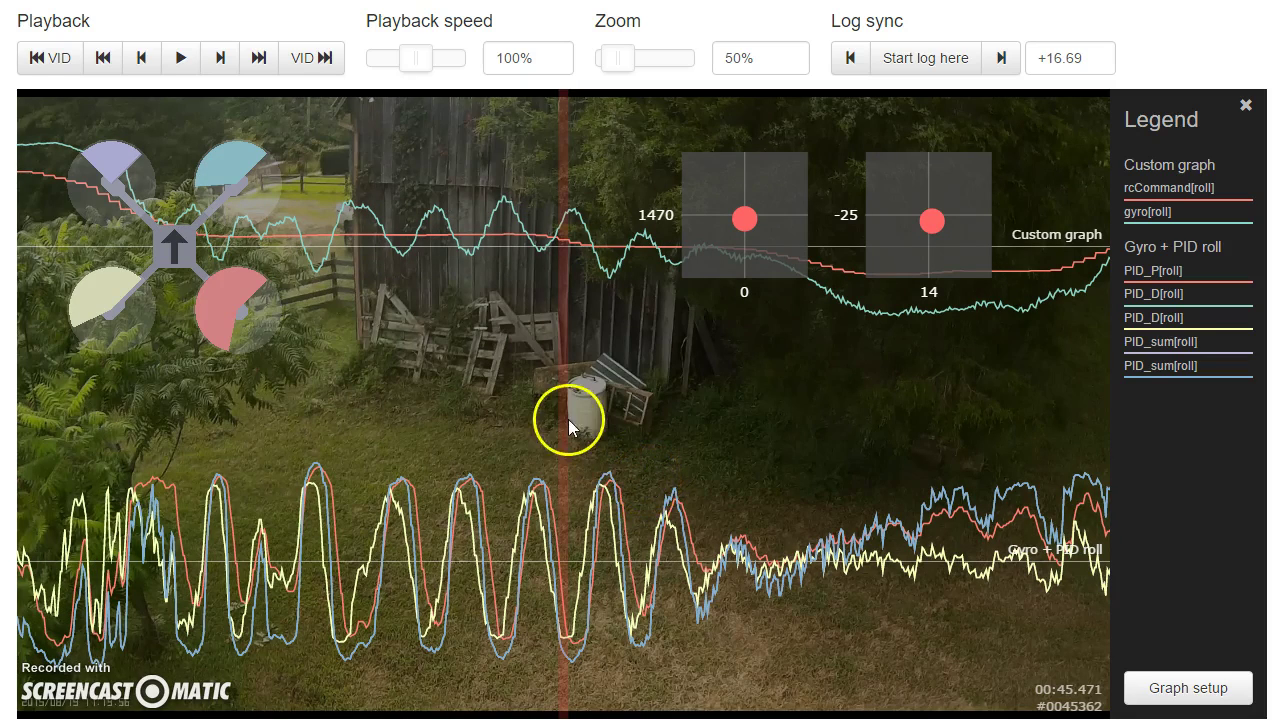
left_click_drag(551, 409, 395, 405)
left_click_drag(511, 408, 356, 403)
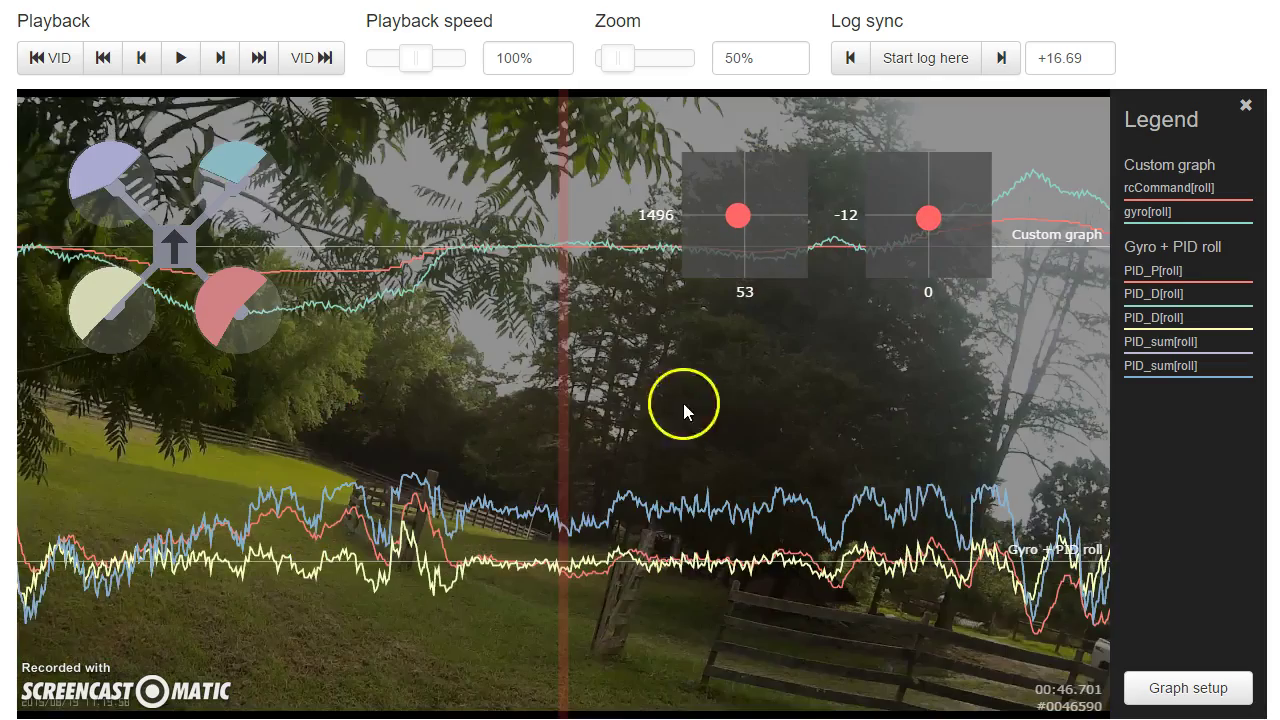
left_click_drag(685, 403, 383, 394)
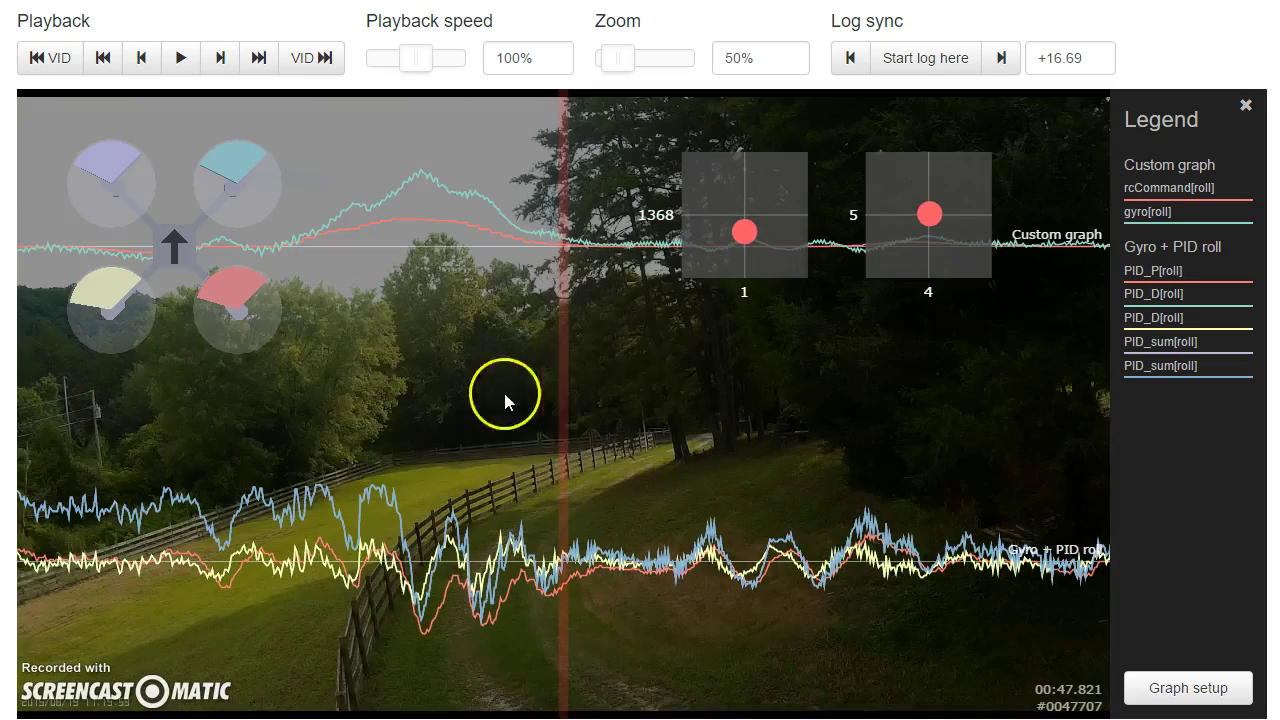
left_click_drag(721, 397, 487, 400)
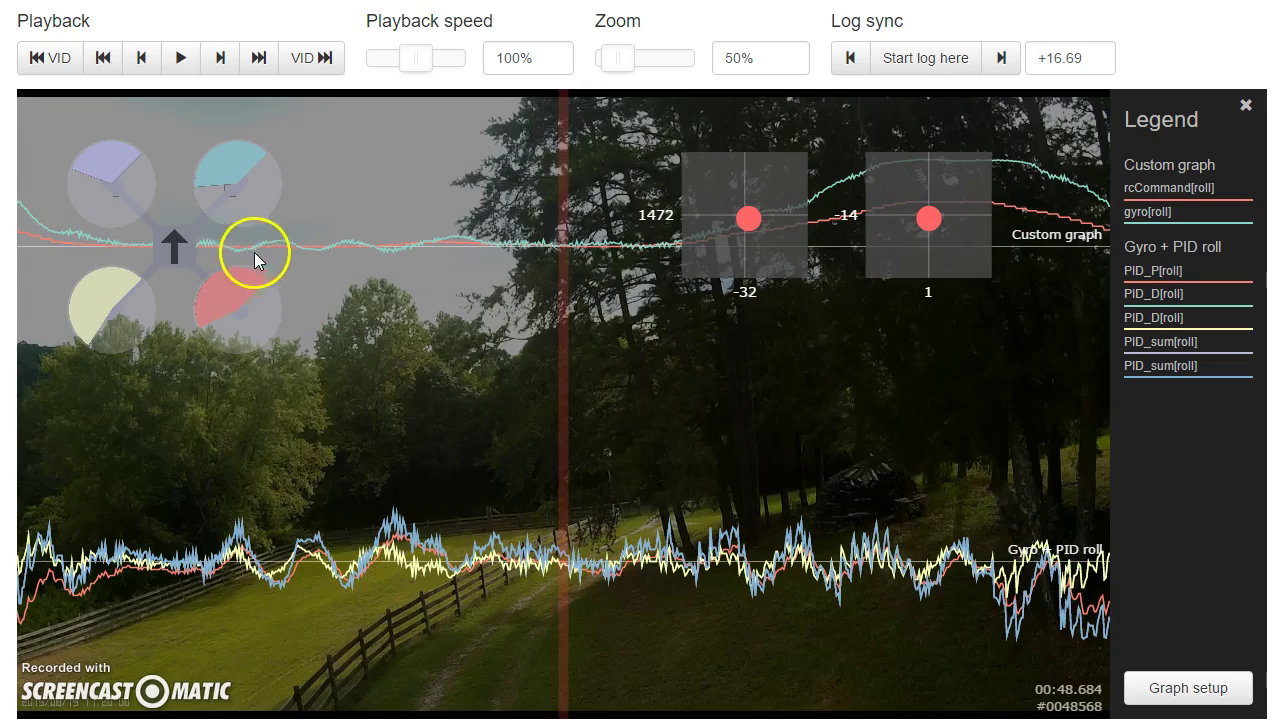
left_click_drag(286, 380, 533, 404)
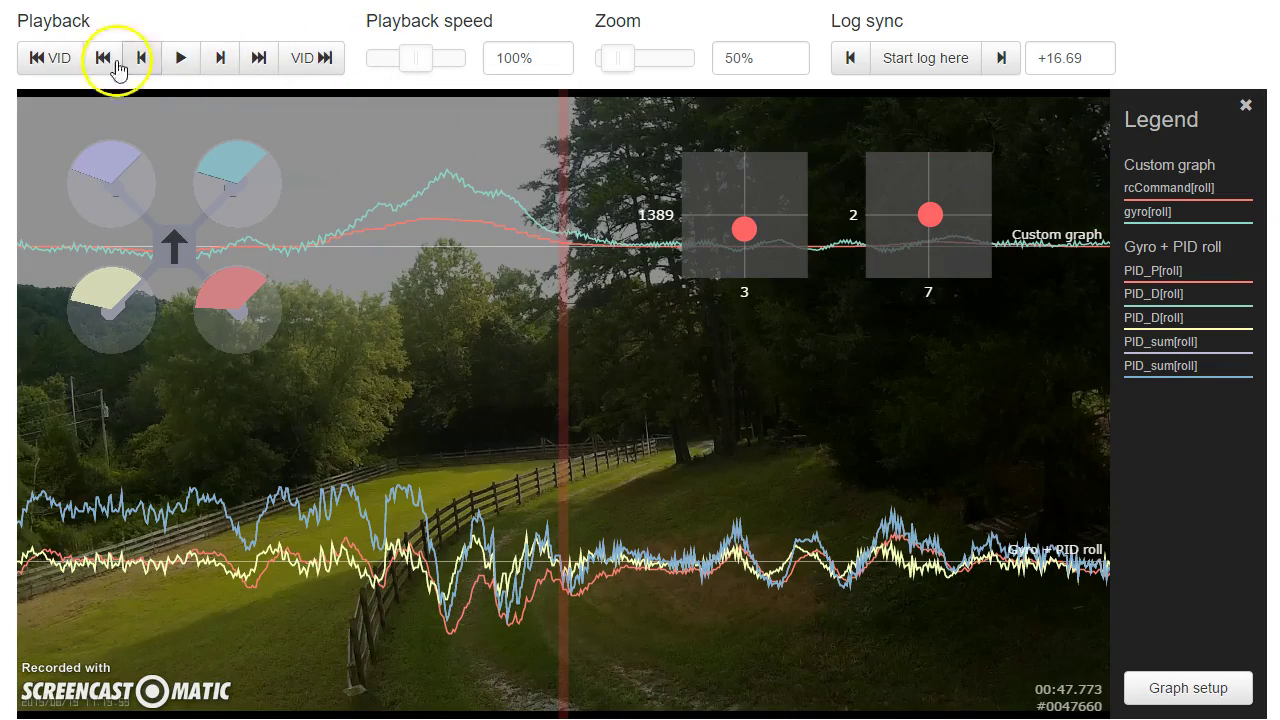
Play and pause the log, then scrub forward to about 00:53.9.
left_click(182, 60)
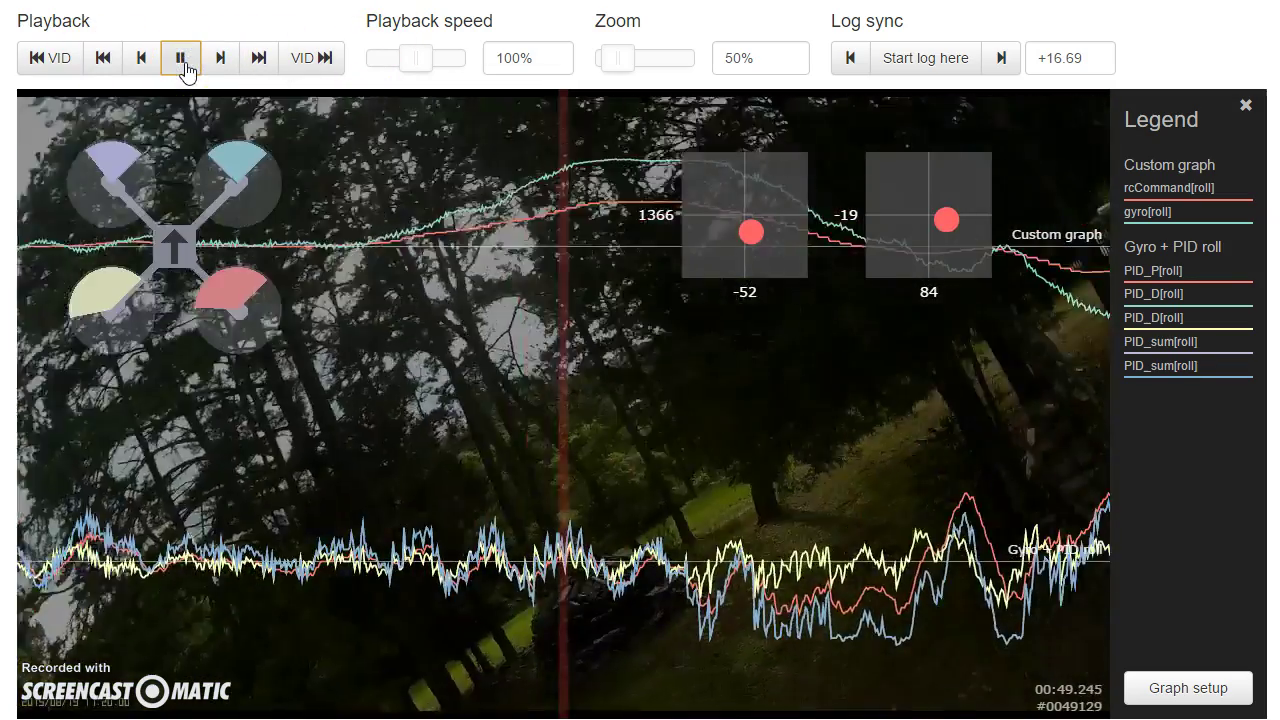
left_click(183, 63)
left_click_drag(394, 408, 300, 418)
left_click_drag(574, 429, 374, 358)
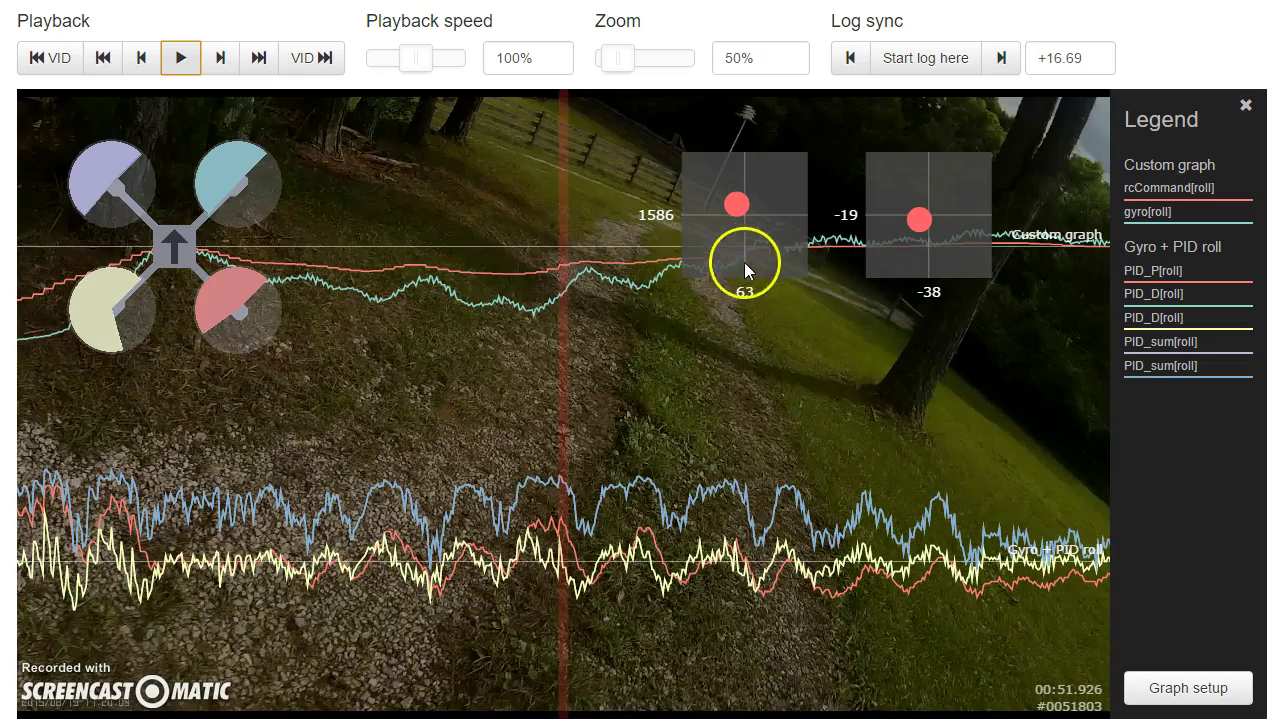
mouse_move(835, 431)
left_mouse_down()
mouse_move(737, 434)
mouse_move(844, 431)
left_mouse_up()
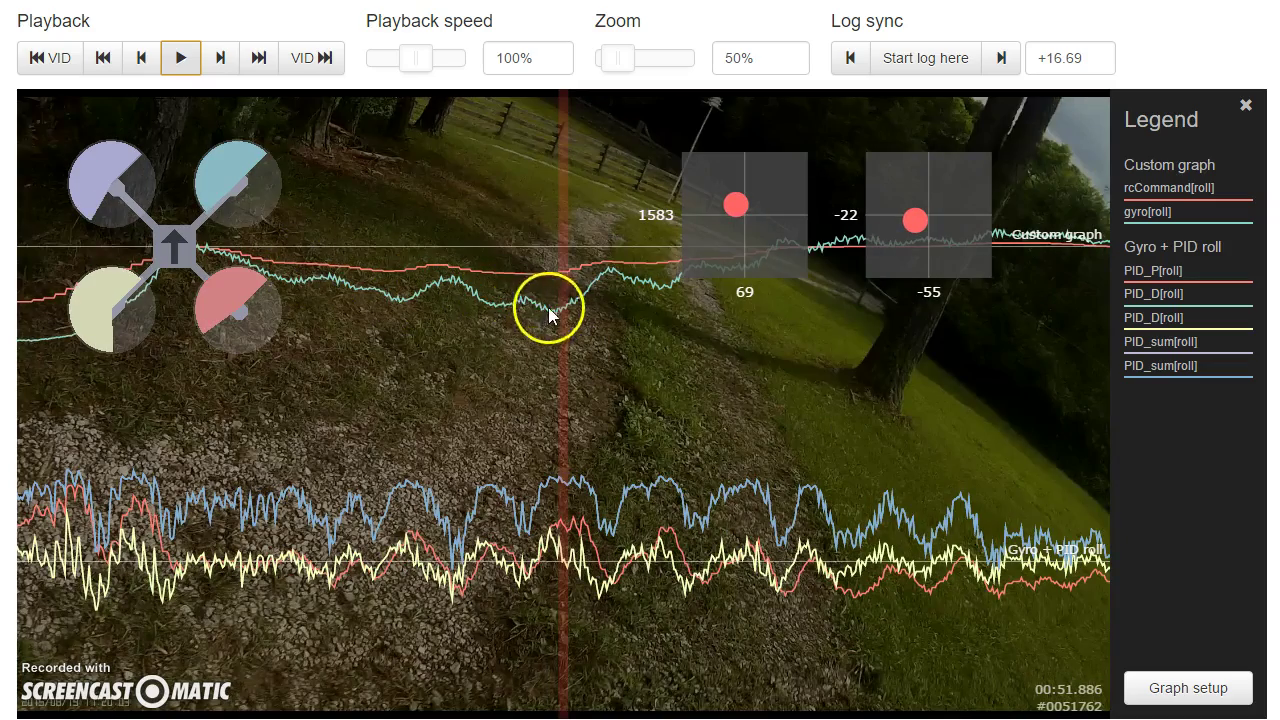
left_click_drag(768, 249, 400, 247)
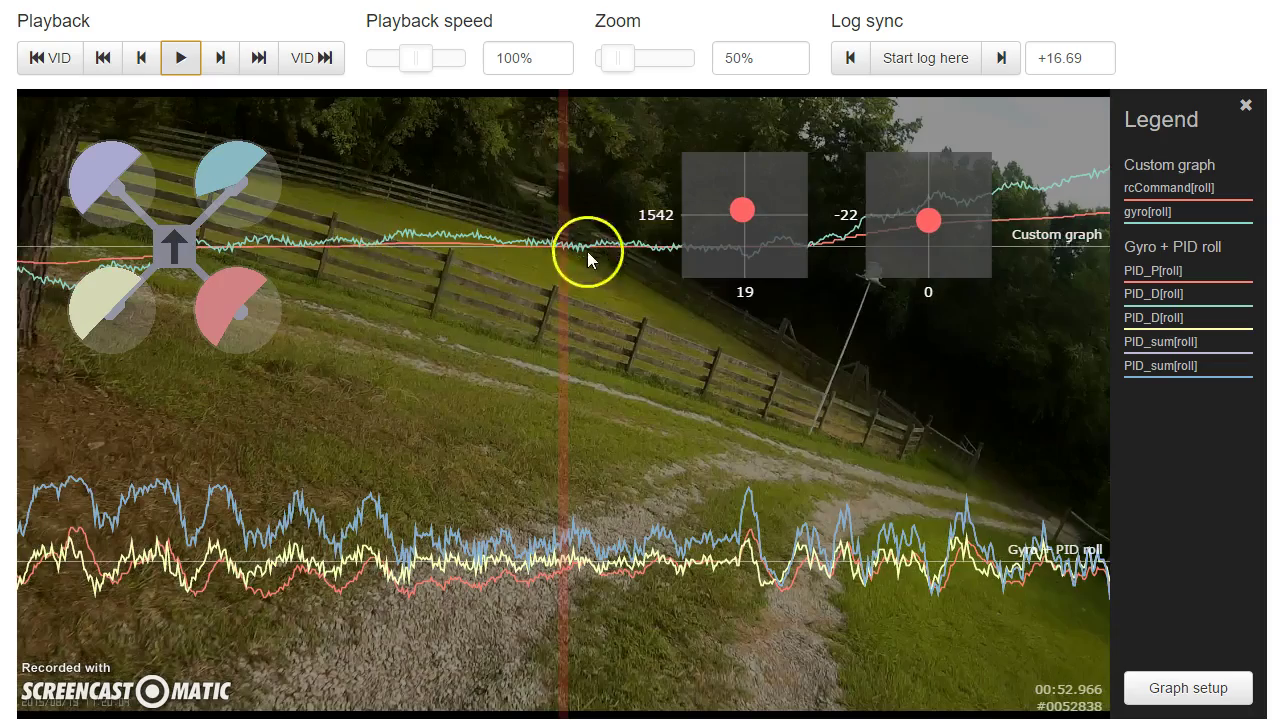
left_click_drag(589, 258, 436, 323)
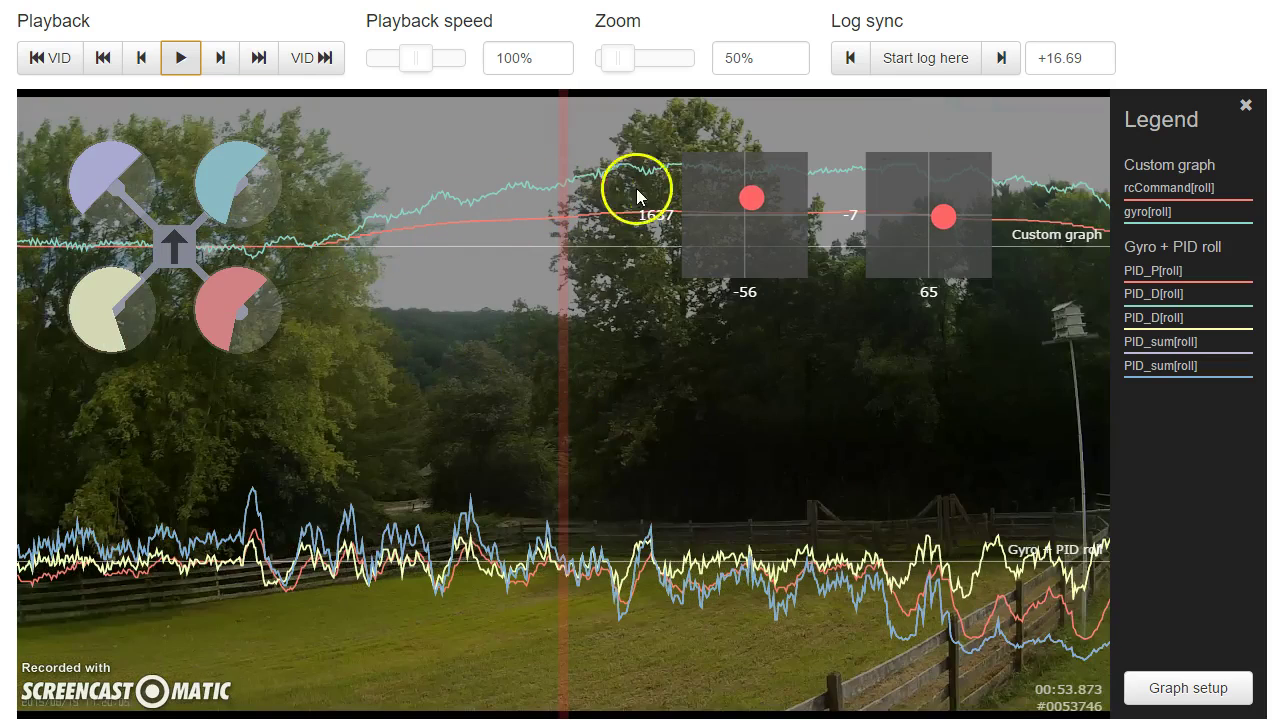
Scrub the log through 00:54.5 to about 00:58.8, then settle at 00:44.3.
left_click_drag(805, 442, 740, 420)
left_click_drag(788, 477, 535, 202)
left_click_drag(801, 457, 476, 198)
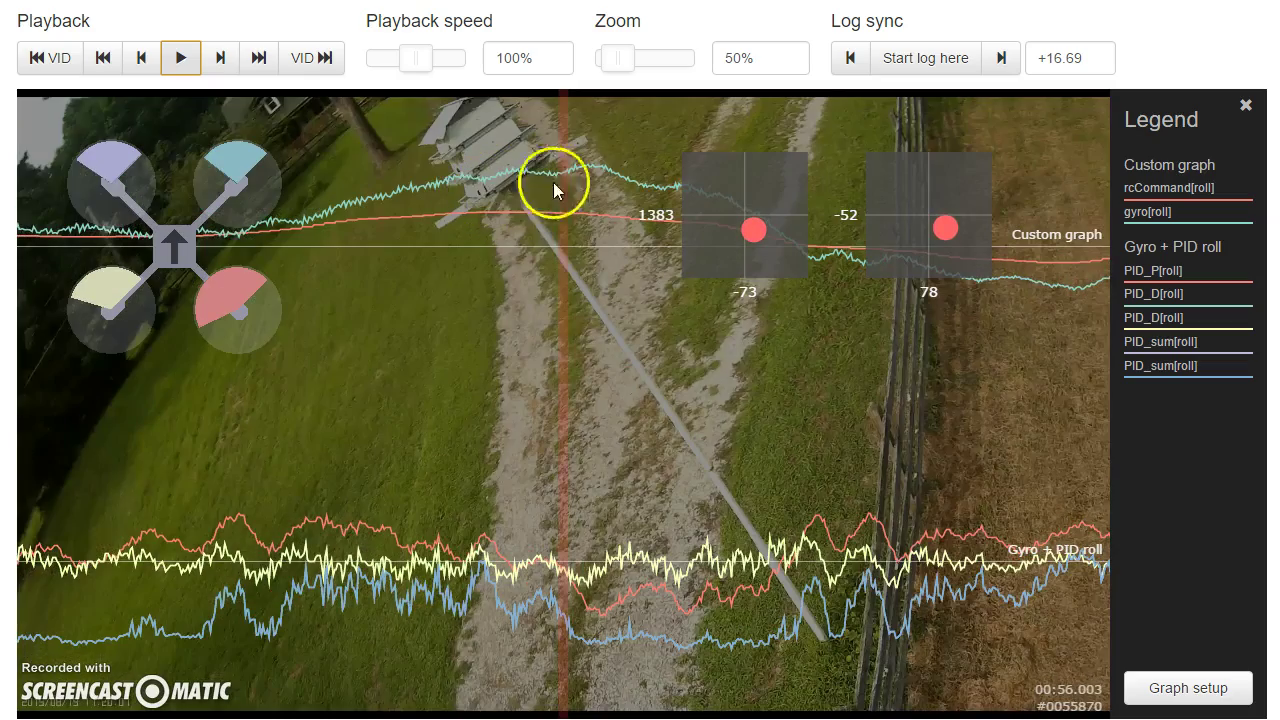
left_click_drag(687, 274, 1279, 500)
left_click_drag(808, 443, 600, 447)
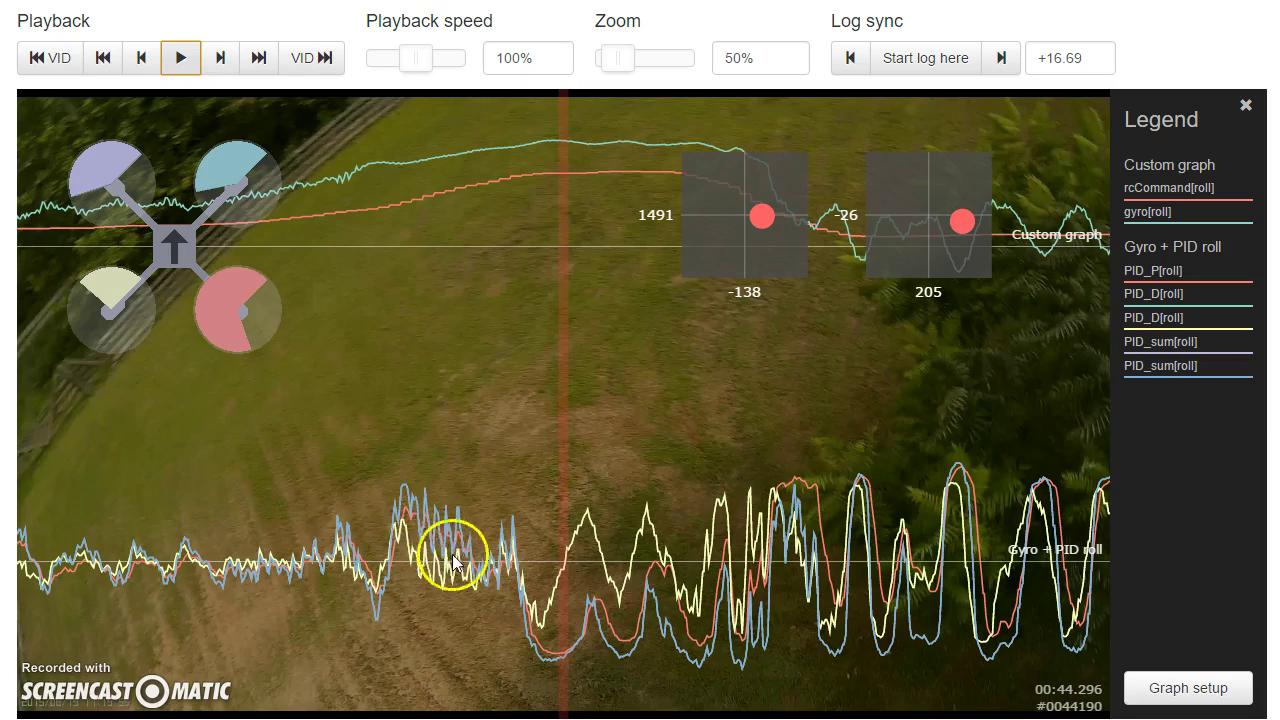
Step the paused log from 00:44.6 forward to 00:48.9 through the large roll oscillations.
left_click_drag(461, 570, 430, 575)
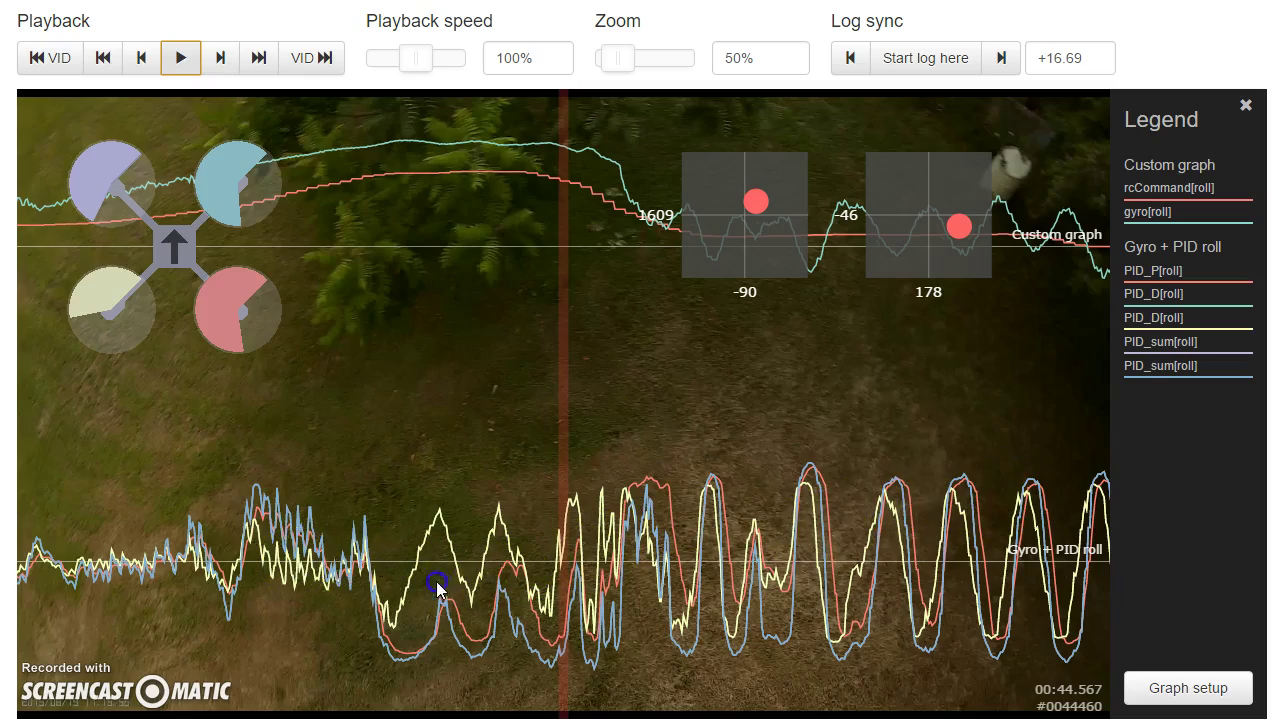
scroll(293, 570, "down", 5)
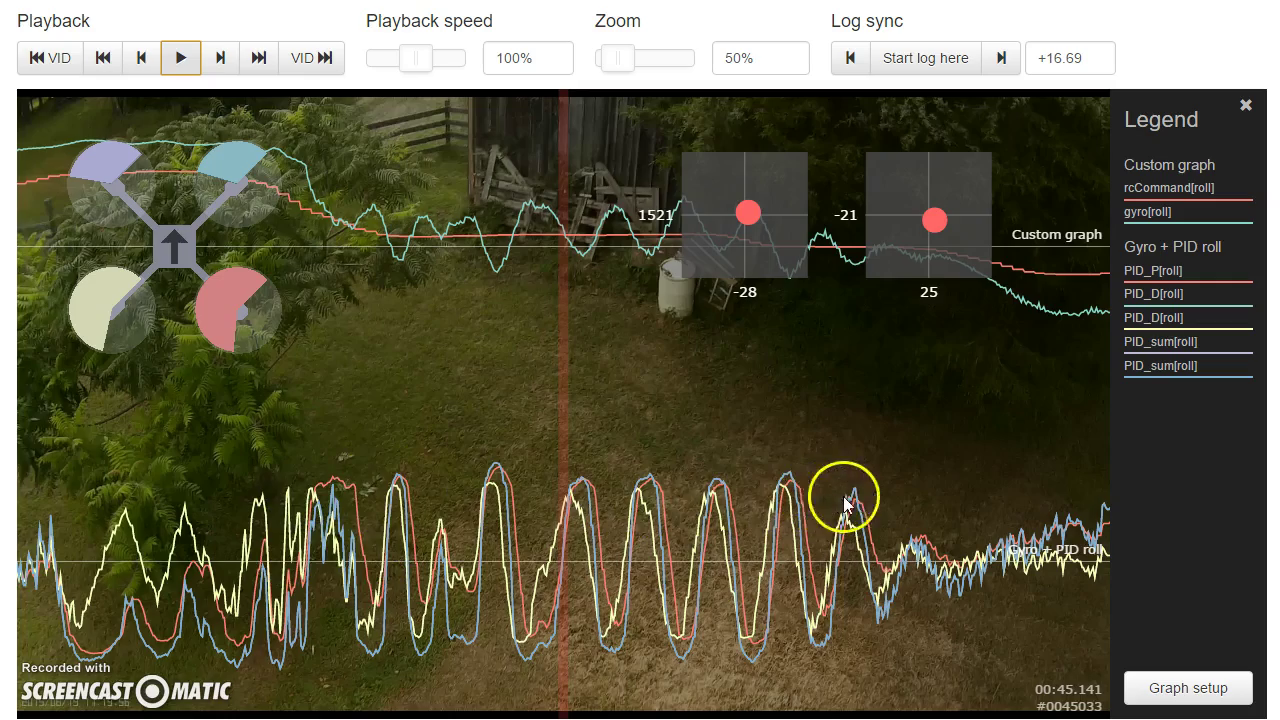
left_click_drag(846, 505, 704, 500)
left_click_drag(913, 494, 571, 485)
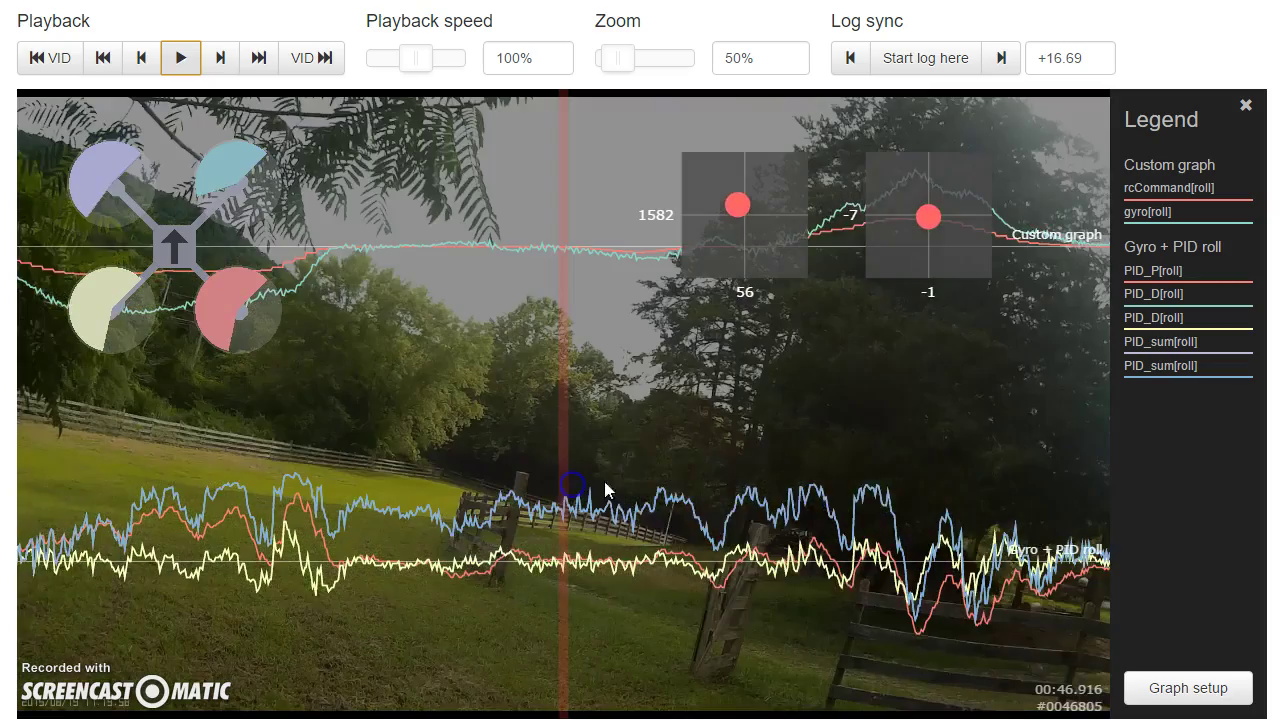
left_click_drag(909, 480, 459, 466)
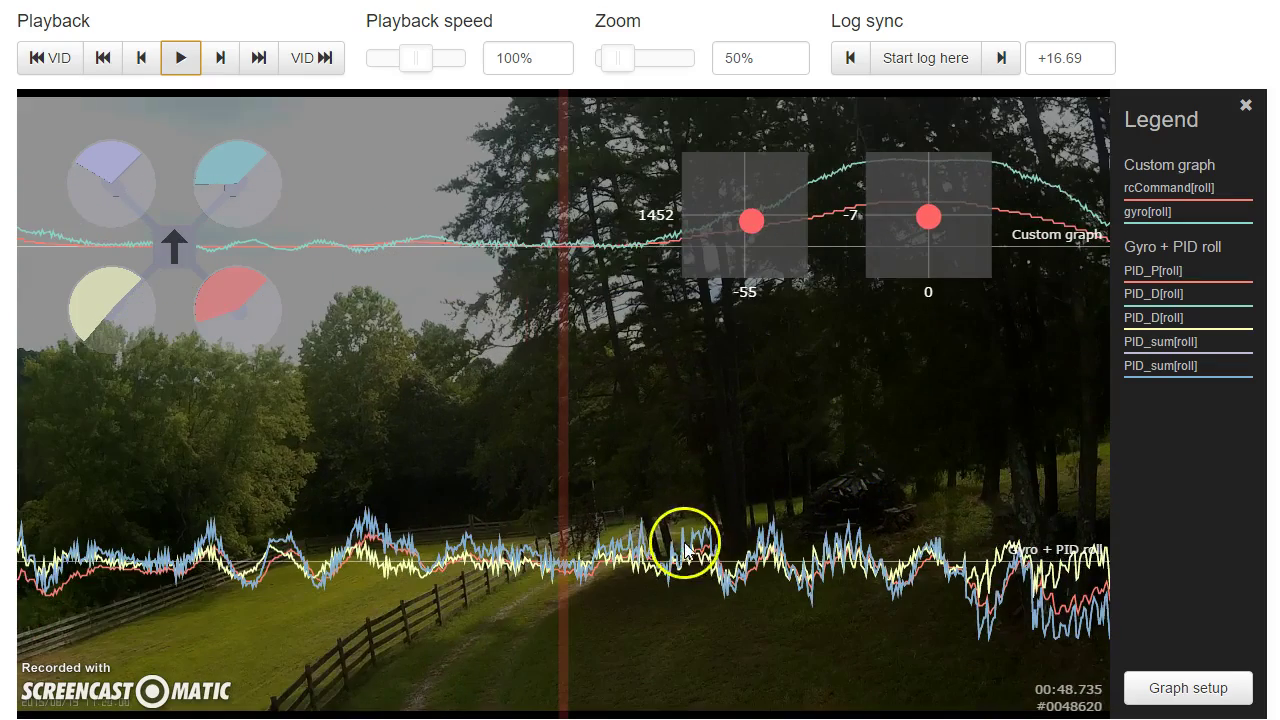
left_click_drag(818, 490, 775, 490)
Remove both PID_sum[roll] fields from Graph 2 and save the graph setup.
left_click(1150, 690)
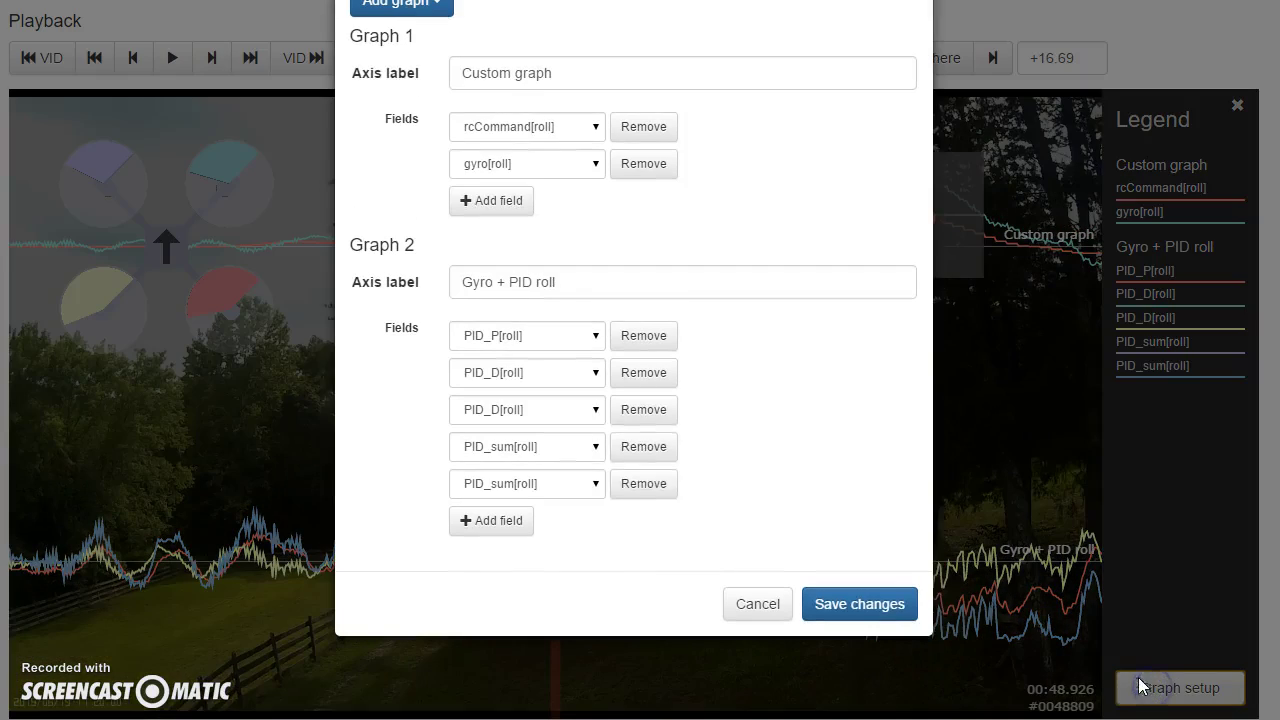
left_click(643, 447)
left_click(642, 446)
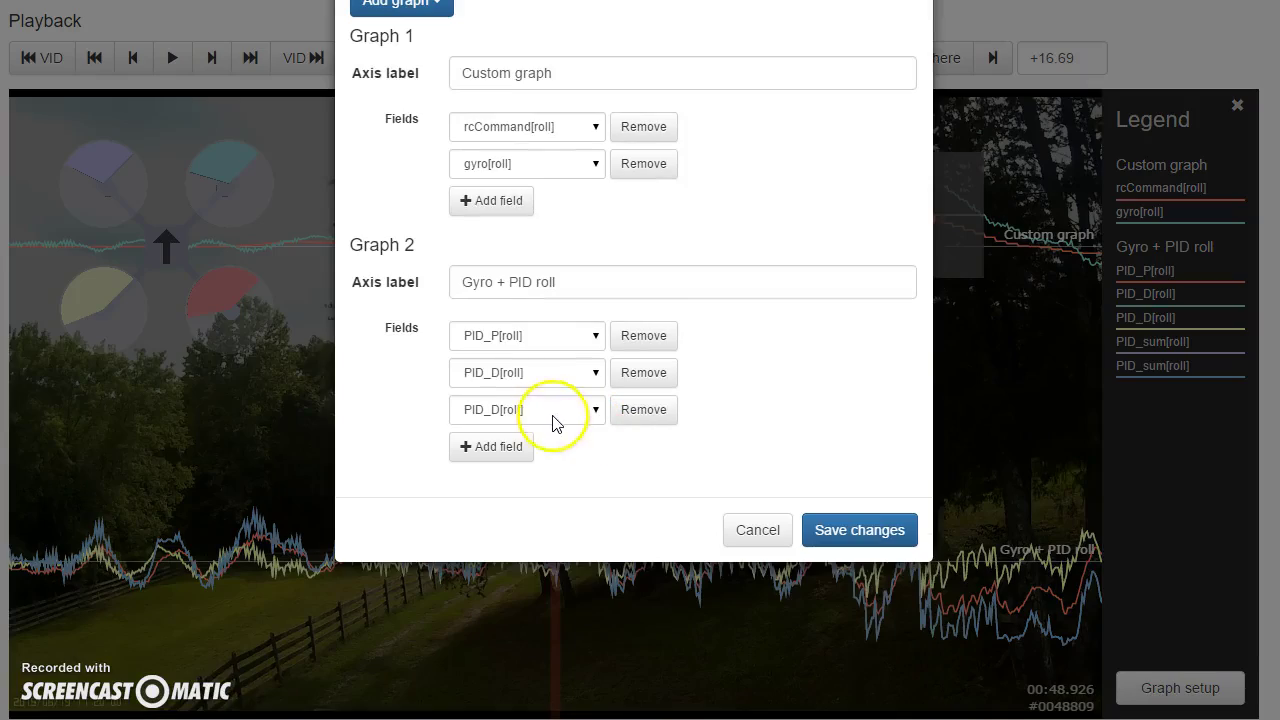
left_click(846, 540)
Scrub the log forward from about 00:49.4 to 01:01.6.
left_click_drag(996, 440, 595, 430)
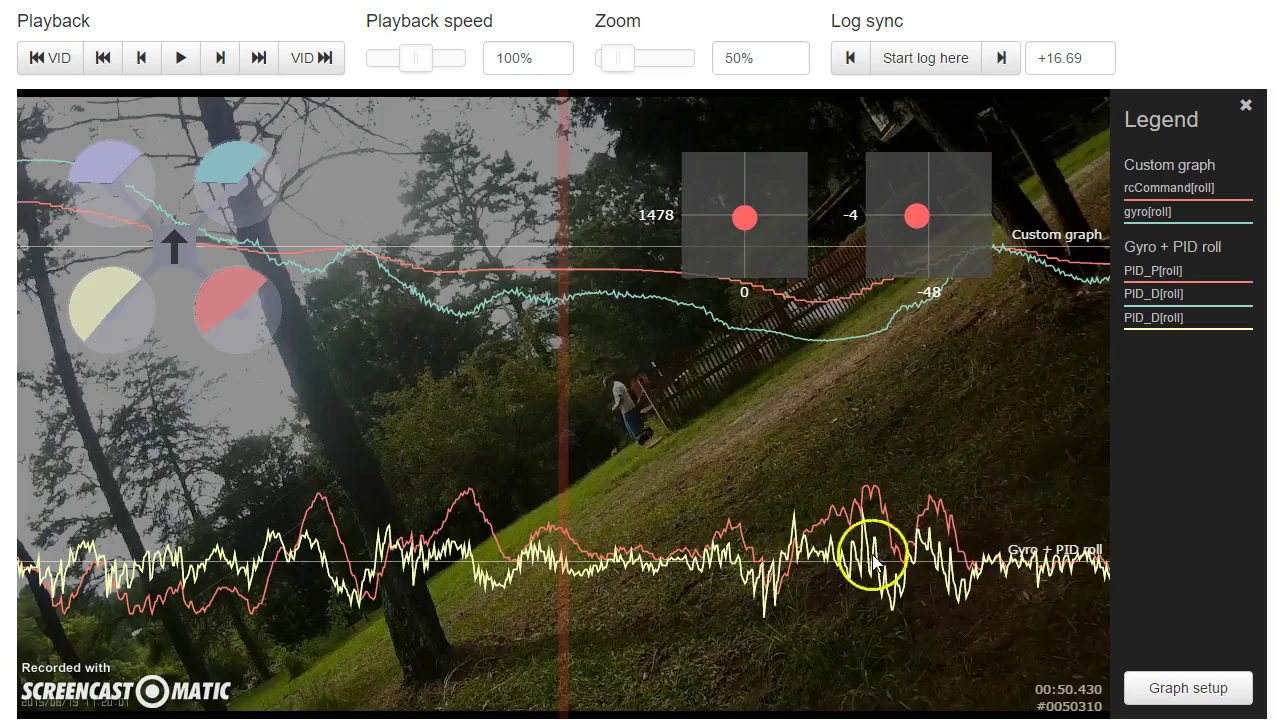
left_click_drag(925, 510, 751, 458)
left_click_drag(871, 464, 707, 460)
left_click_drag(867, 444, 640, 446)
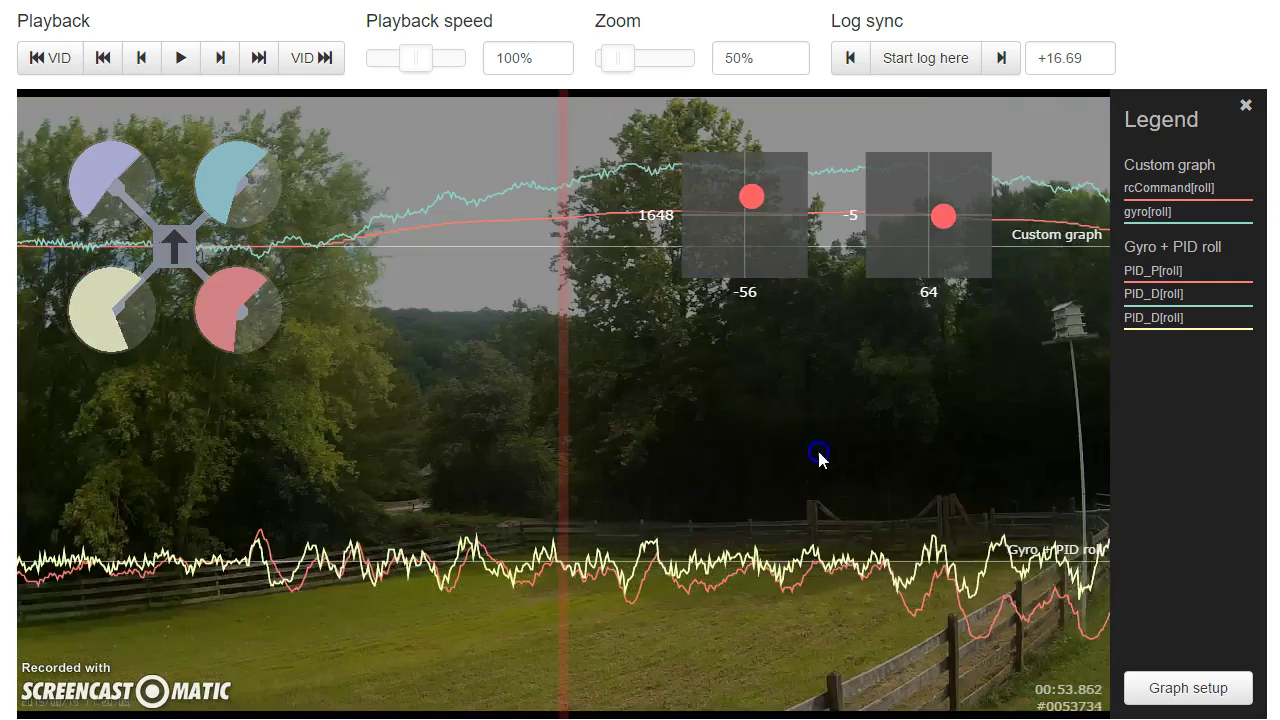
left_click_drag(817, 457, 637, 457)
left_click_drag(815, 455, 463, 437)
left_click_drag(860, 454, 738, 455)
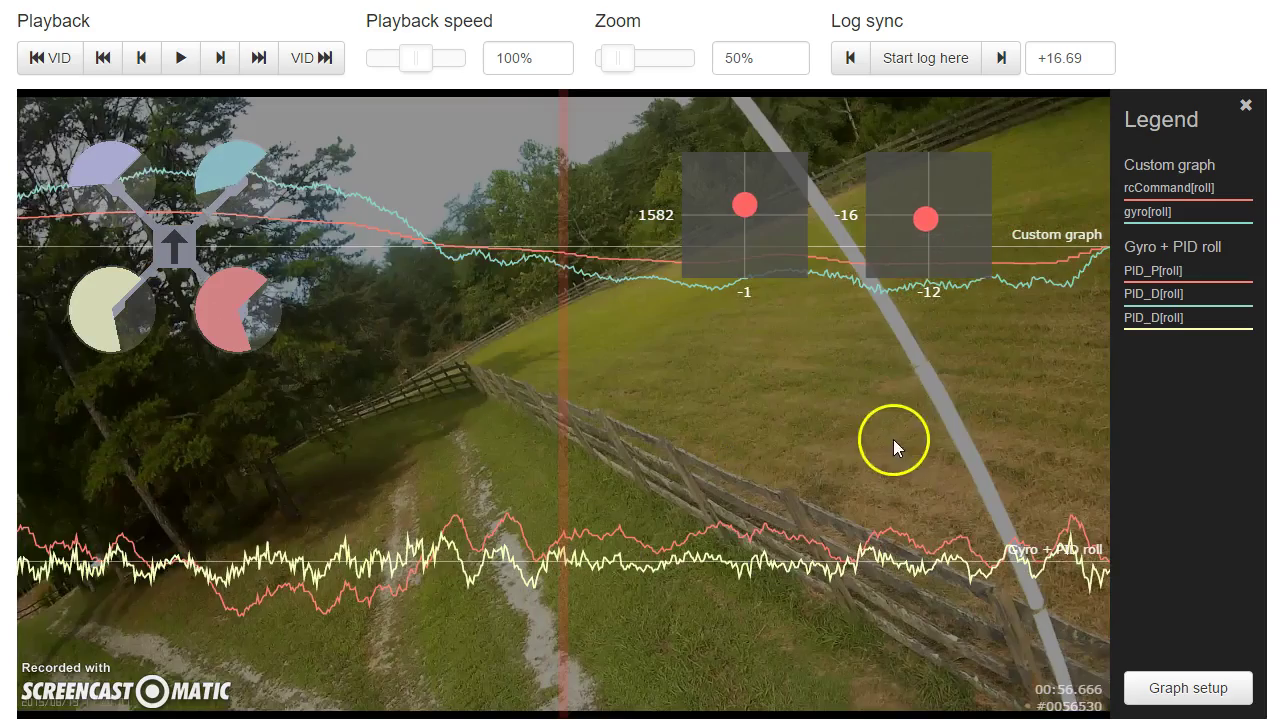
left_click_drag(893, 439, 556, 429)
left_click(811, 426)
left_click_drag(909, 427, 480, 403)
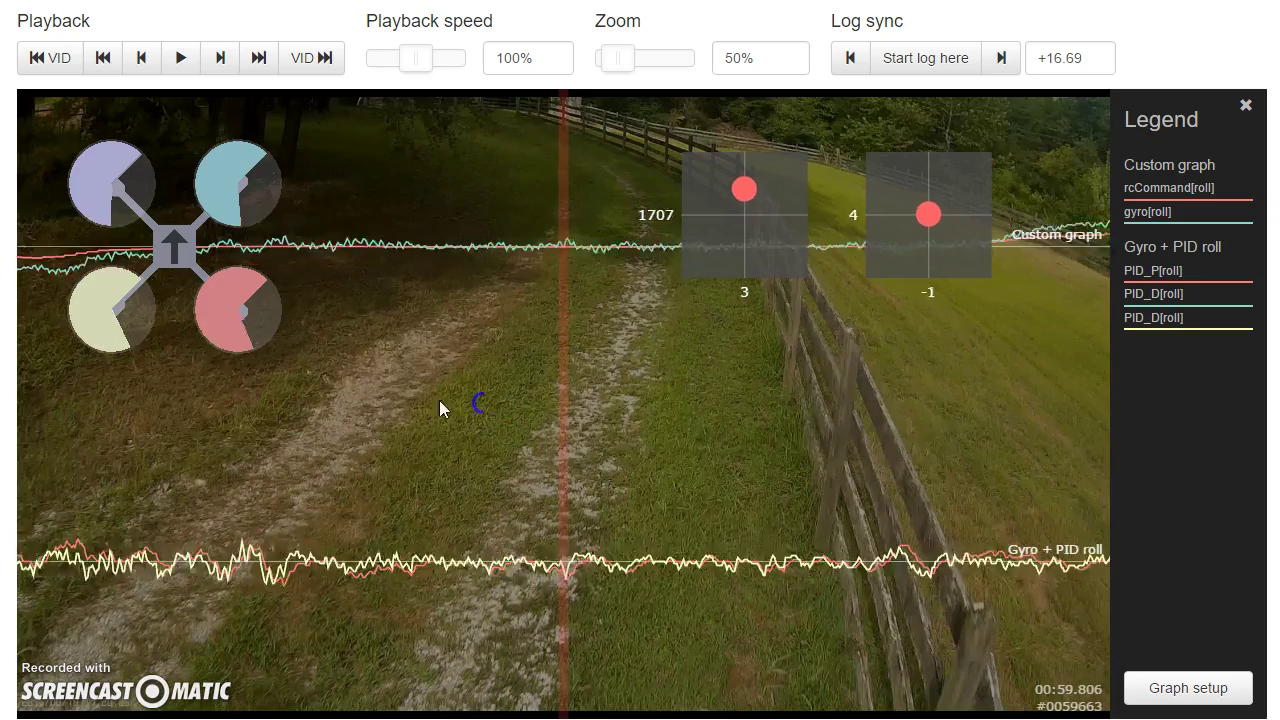
left_click_drag(829, 426, 555, 410)
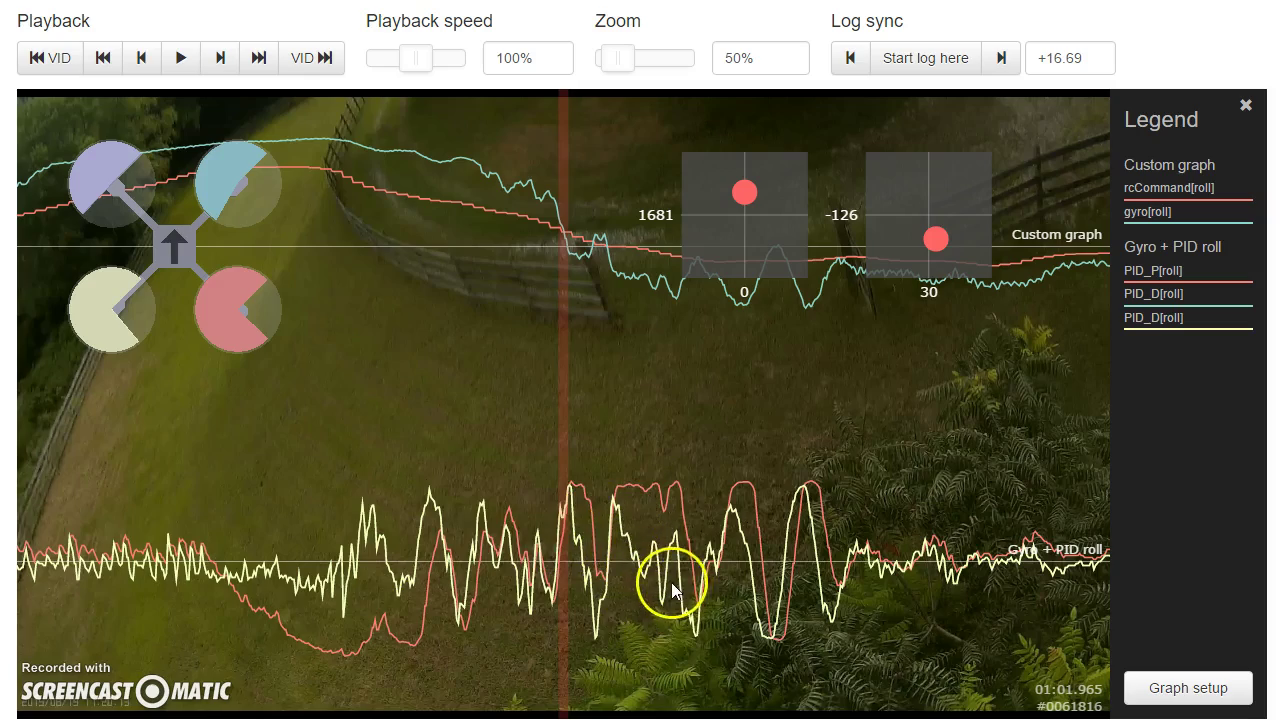
Rewind the log to the barn scene and briefly play and pause it.
left_click_drag(671, 582, 995, 562)
left_click_drag(745, 553, 891, 545)
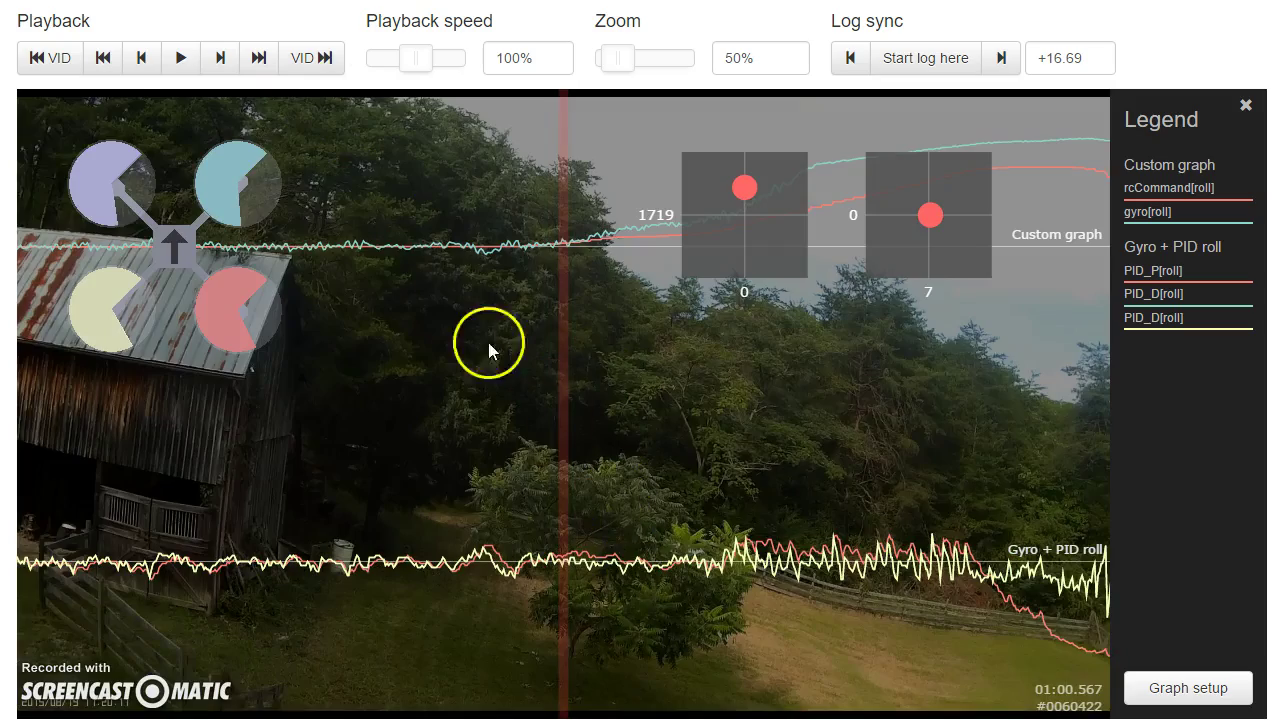
left_click(180, 62)
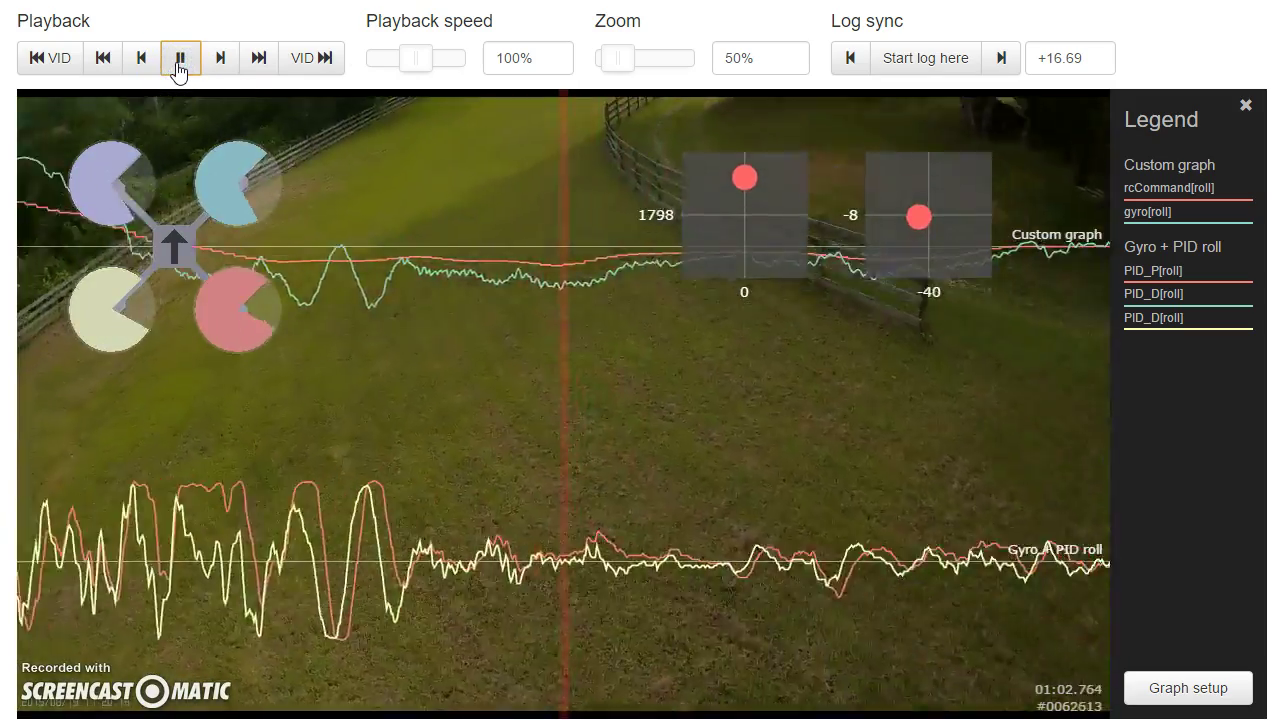
left_click(179, 64)
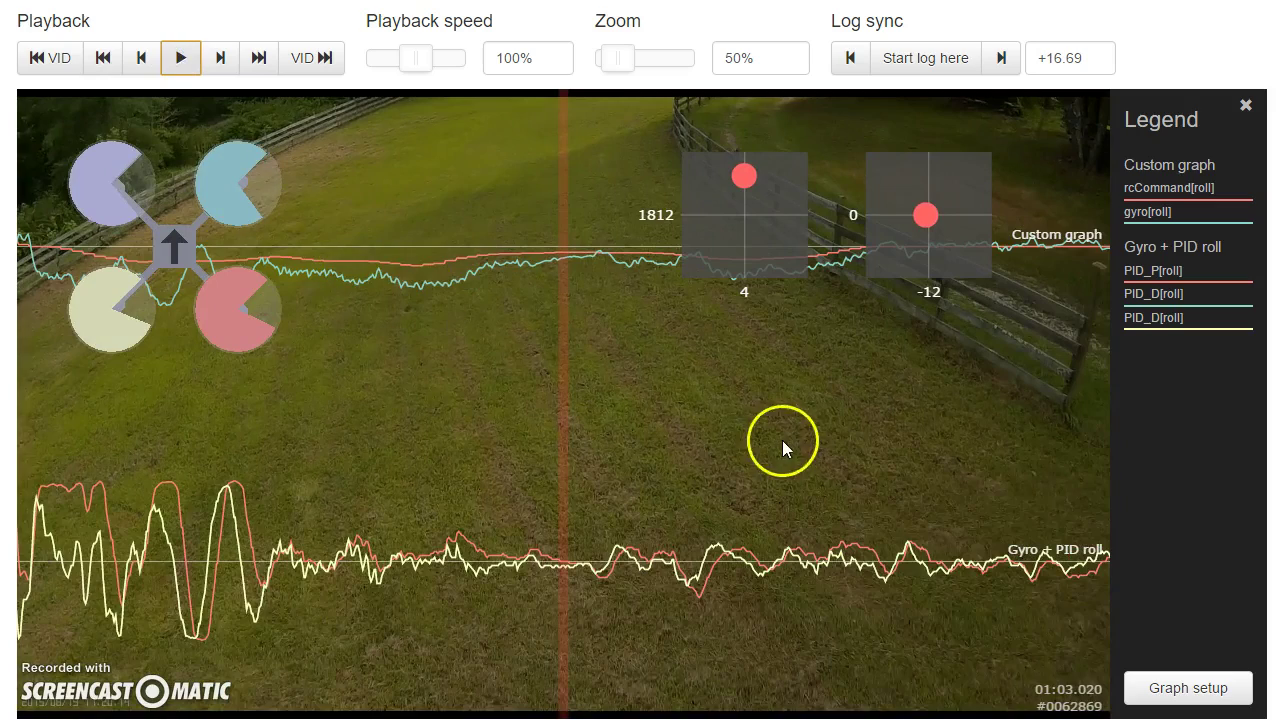
Scrub the log around the large oscillations, ending at 01:05.1.
left_click_drag(782, 440, 445, 376)
left_click_drag(795, 388, 997, 511)
left_click_drag(554, 483, 671, 507)
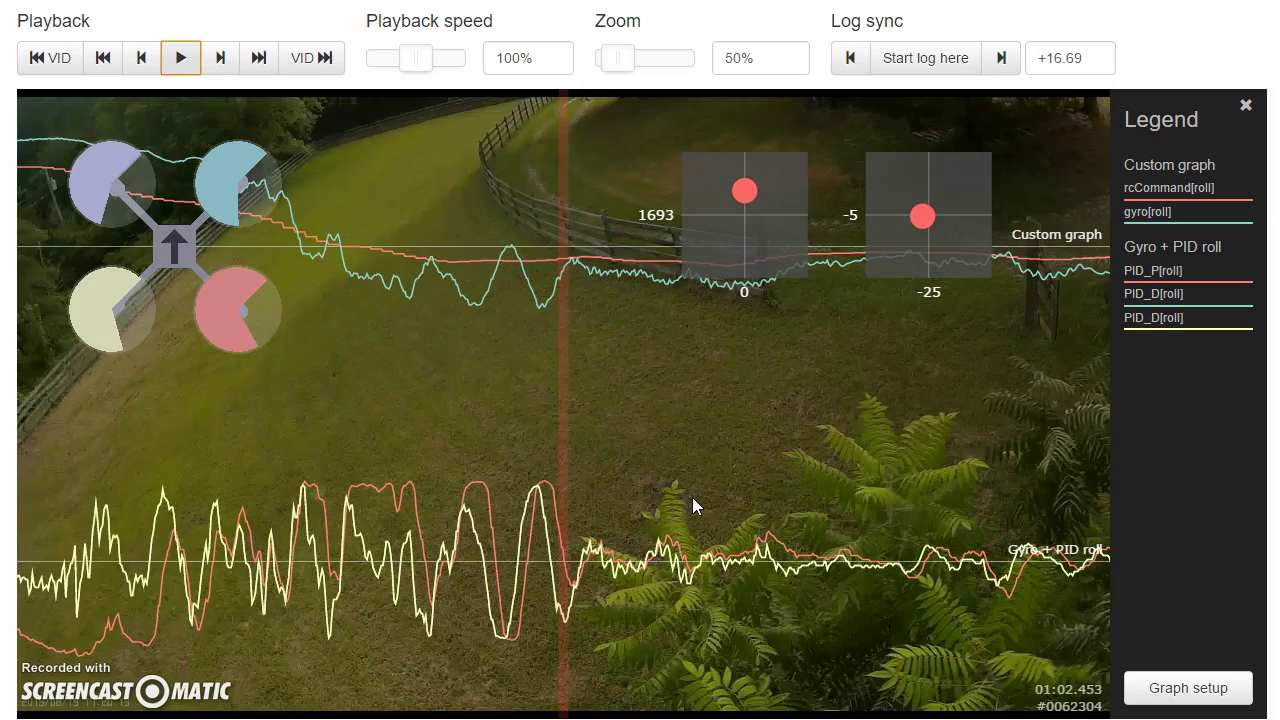
left_click(705, 499)
left_click_drag(791, 471, 461, 401)
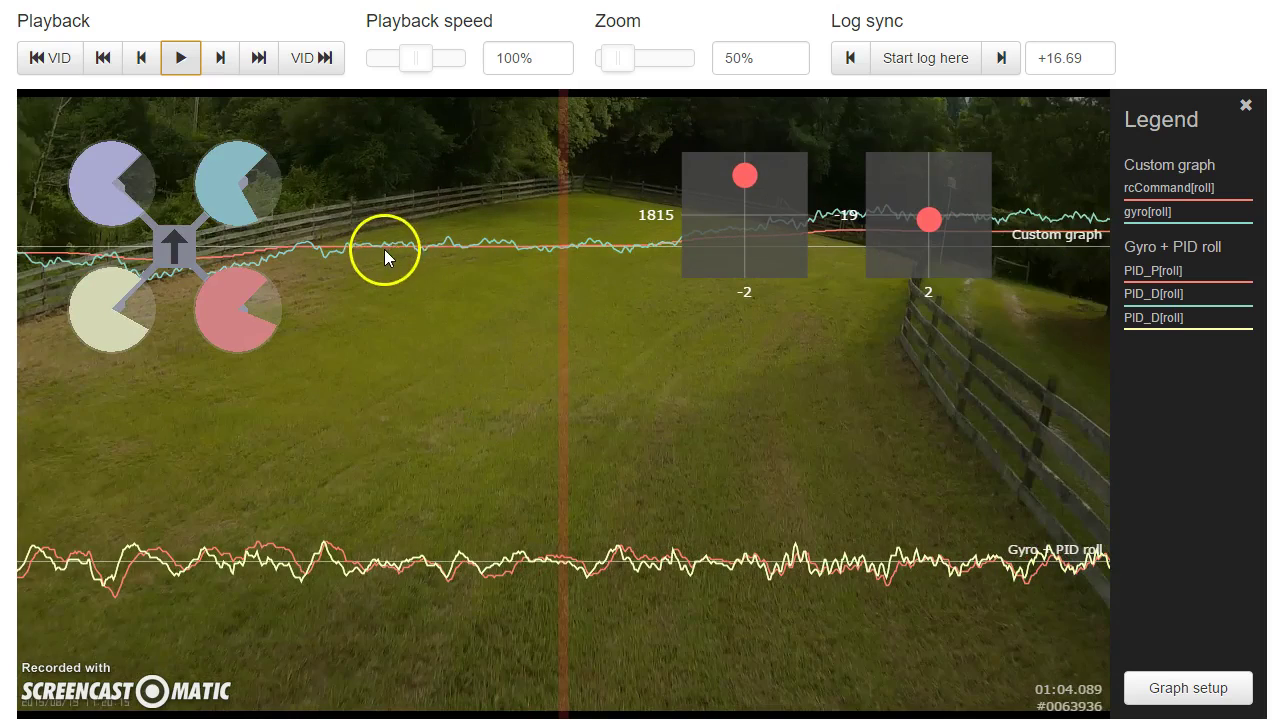
left_click_drag(648, 392, 475, 330)
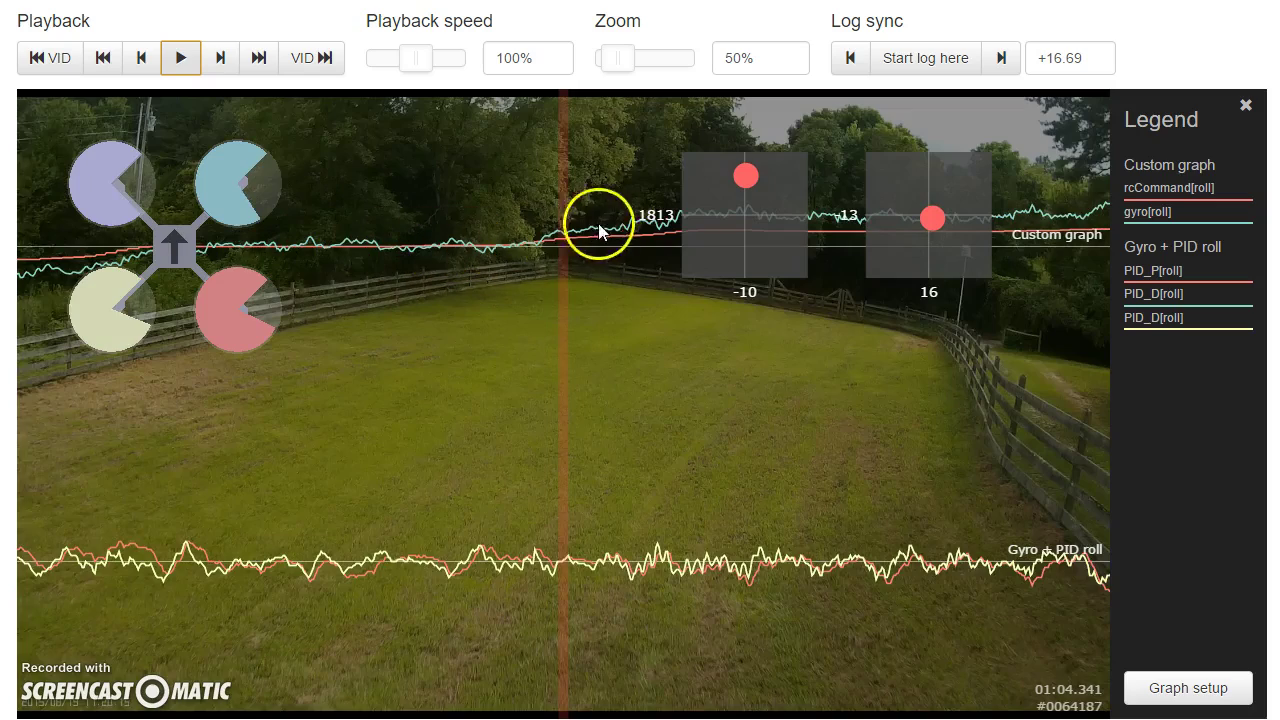
left_click_drag(773, 403, 564, 281)
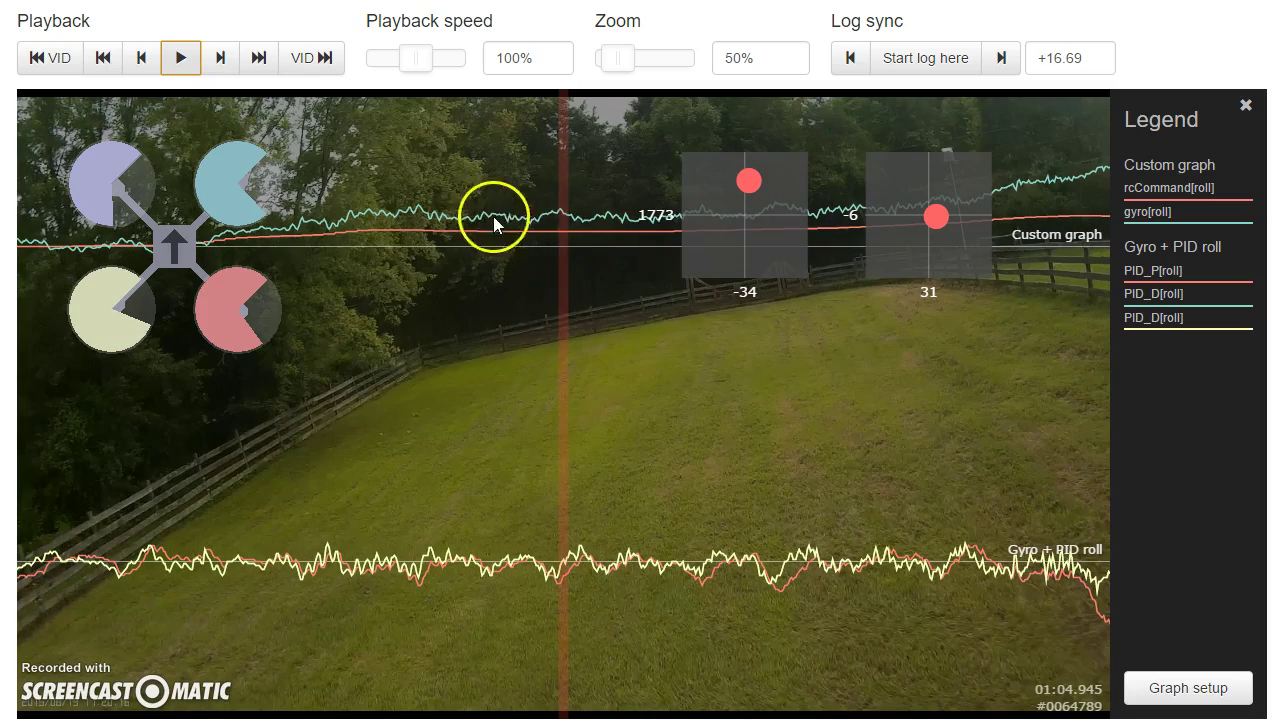
left_click_drag(641, 228, 507, 548)
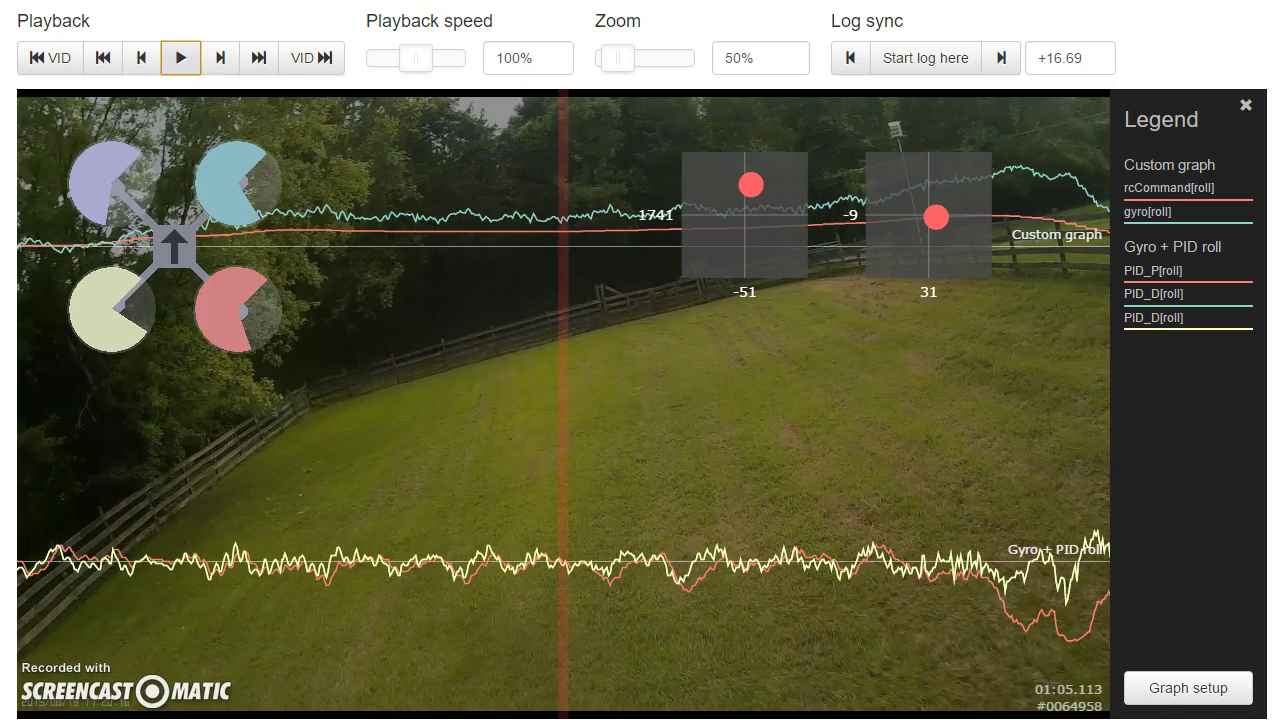
Remove both PID_D[roll] fields from Graph 2, leaving only PID_P[roll].
left_click(1170, 688)
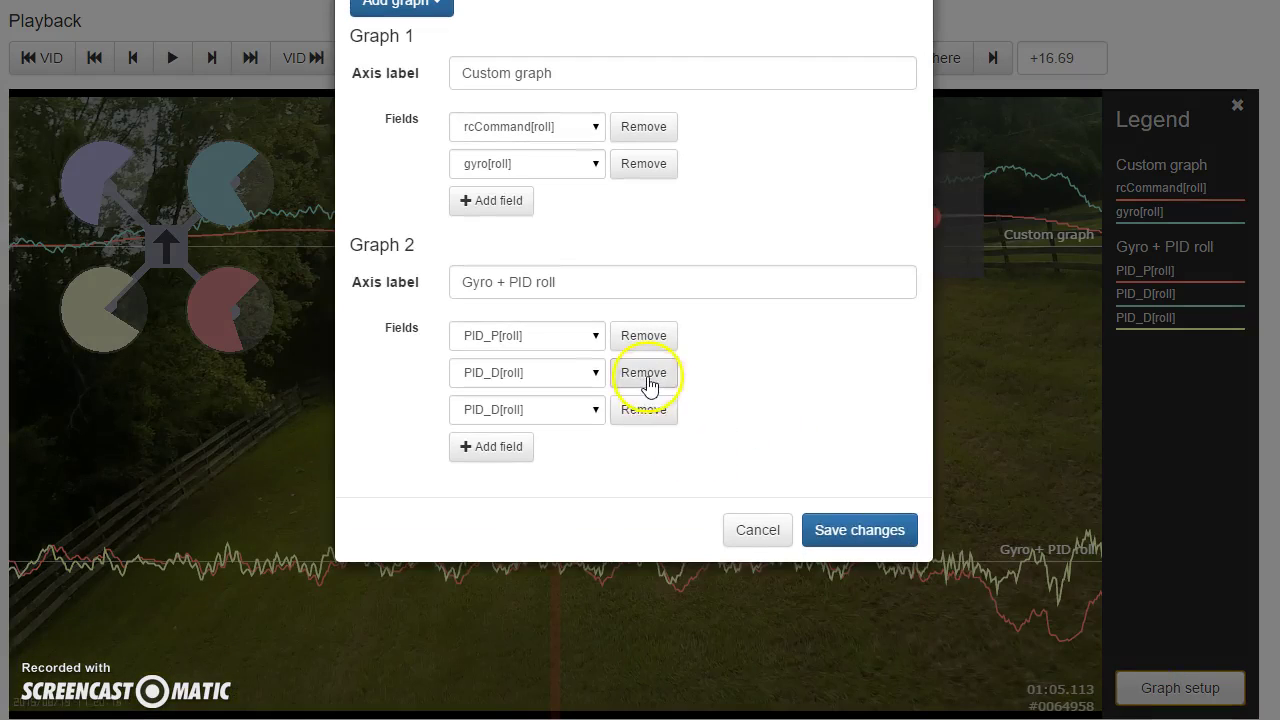
left_click(644, 372)
left_click(644, 372)
left_click(853, 455)
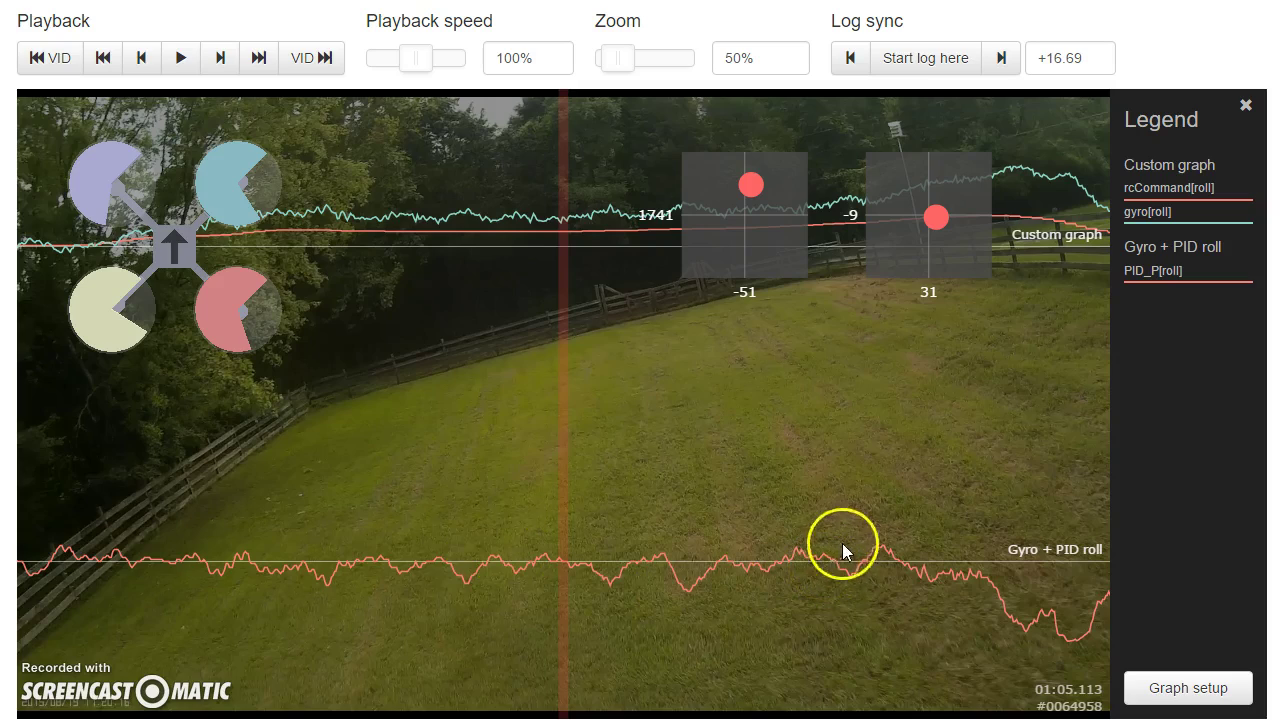
Scrub the log between about 01:03.9 and 01:07.2.
left_click_drag(866, 494, 368, 456)
left_click_drag(719, 451, 654, 467)
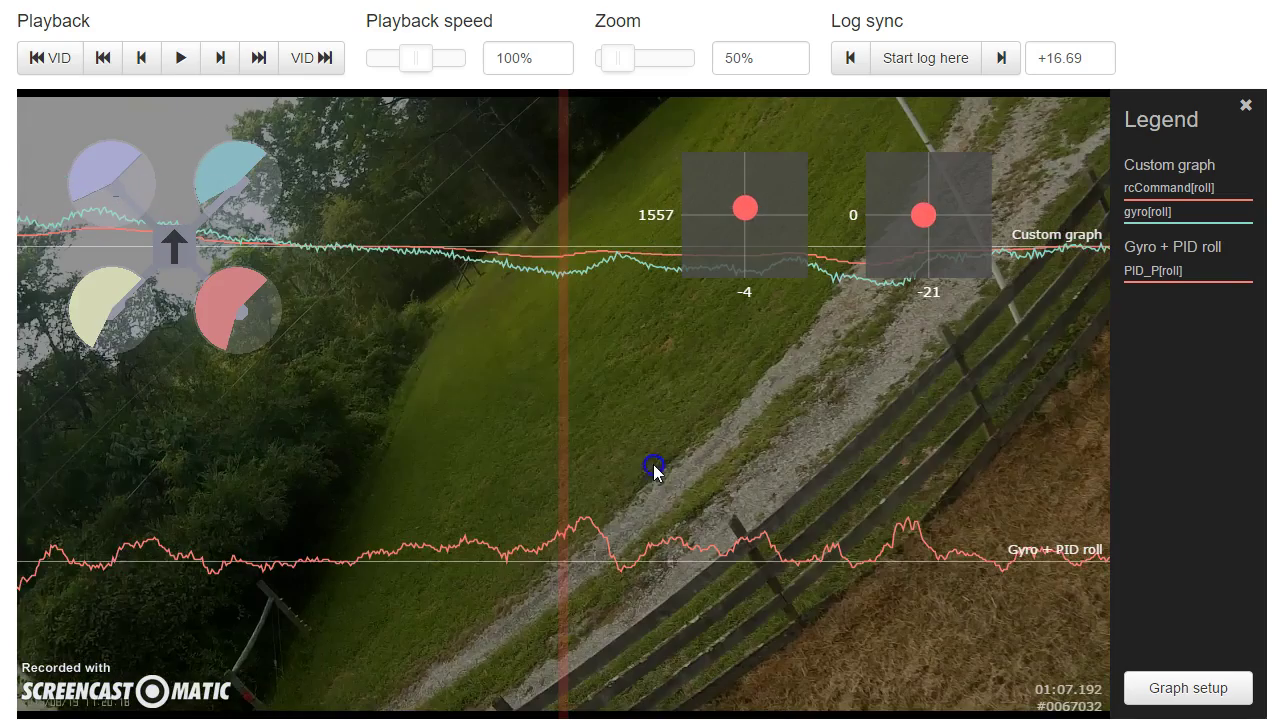
left_click_drag(865, 389, 801, 331)
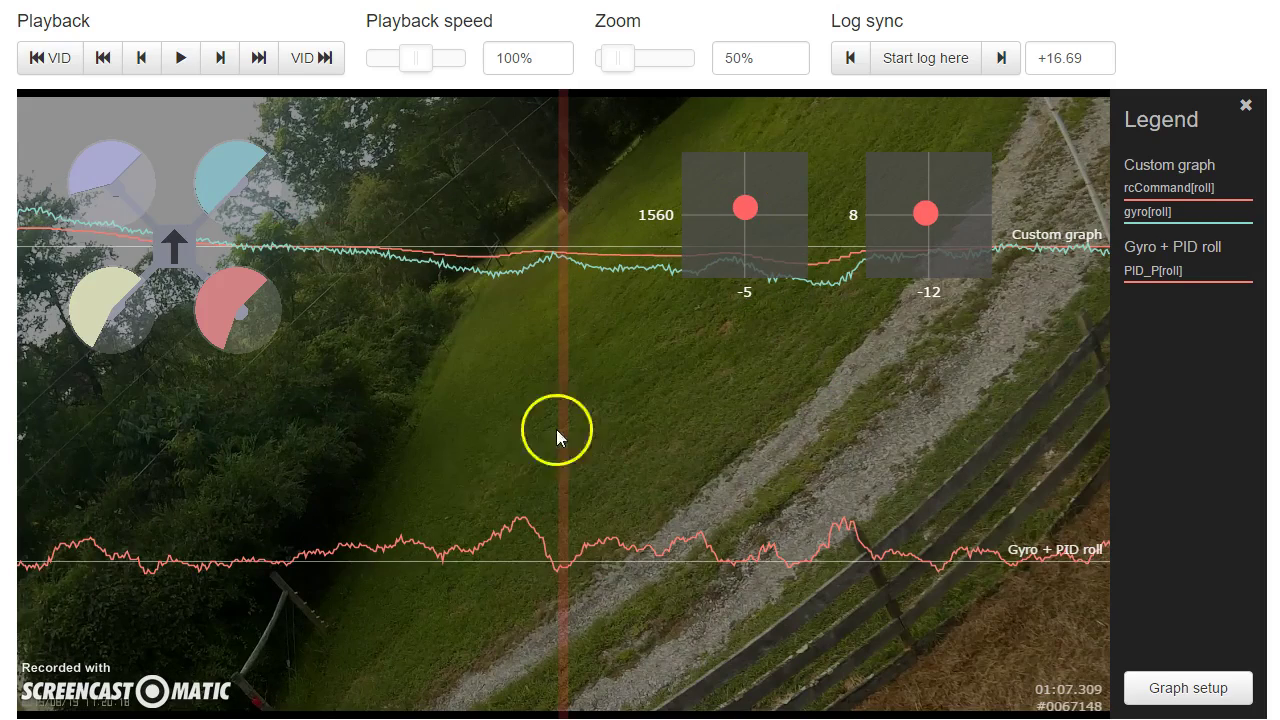
left_click_drag(482, 467, 1117, 466)
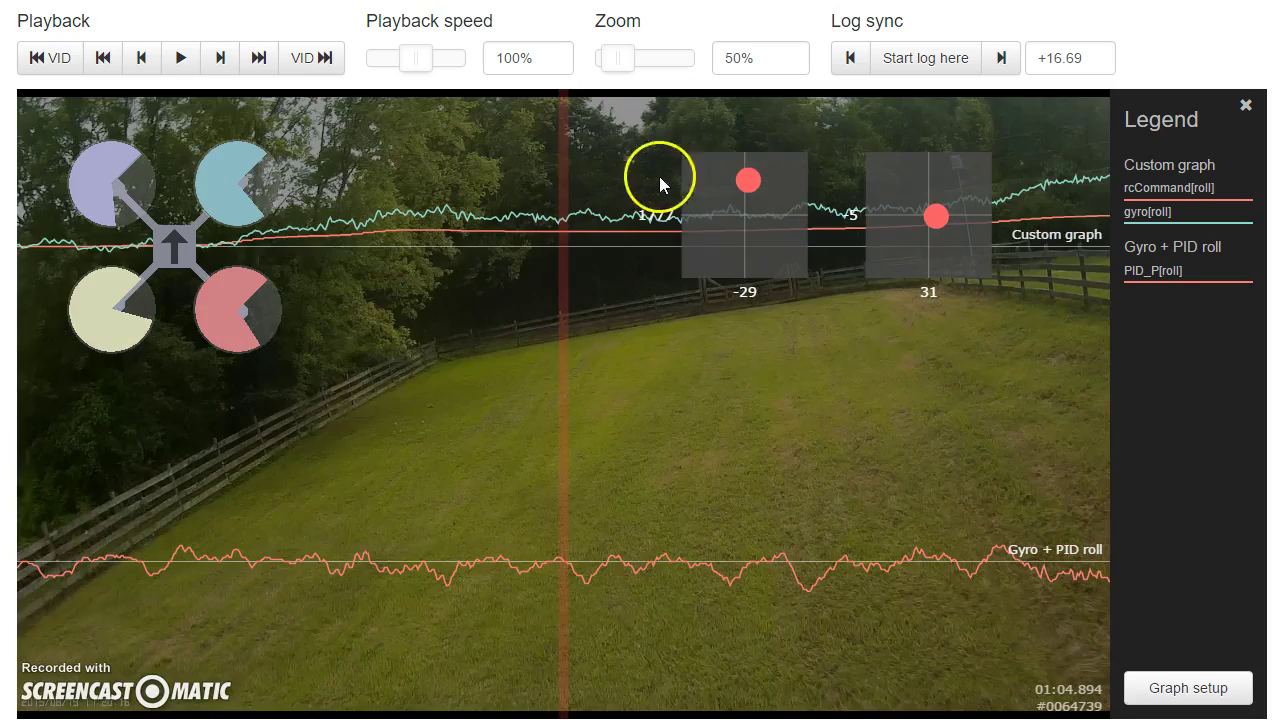
left_click_drag(440, 409, 434, 273)
left_click_drag(507, 382, 789, 377)
Play and pause the flight log and video from about 01:03.9.
left_click(179, 62)
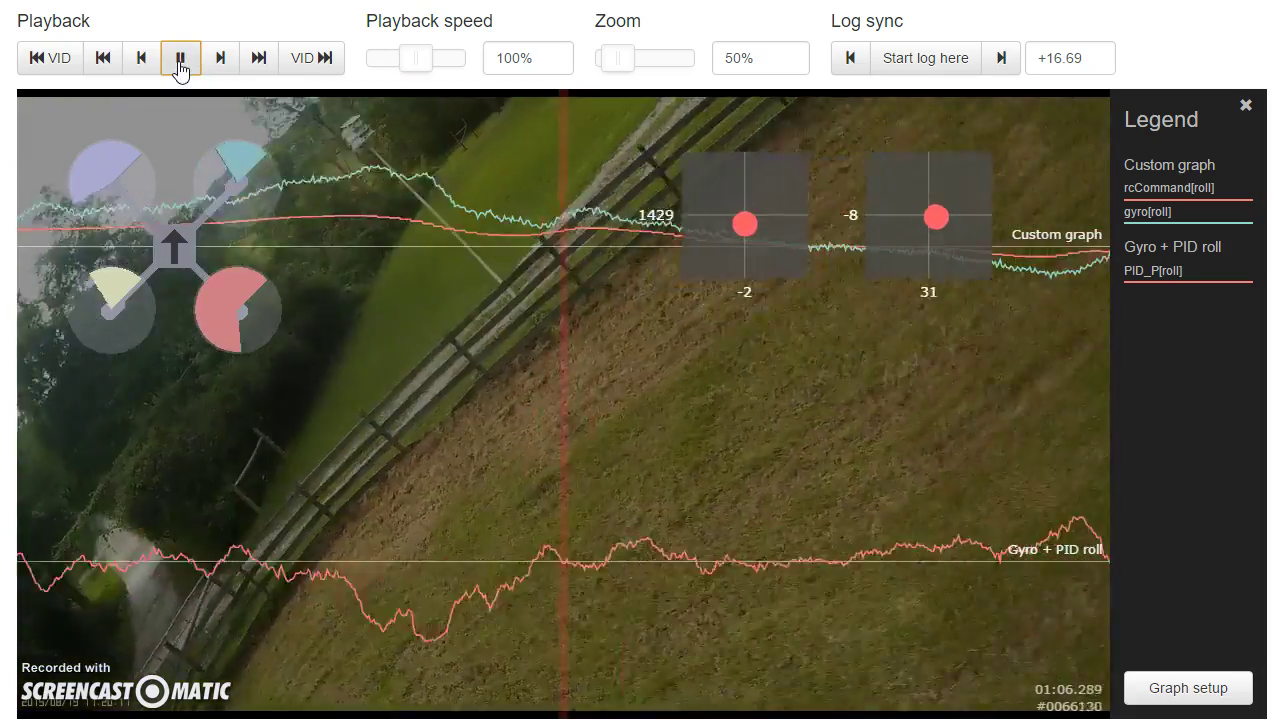
left_click(179, 64)
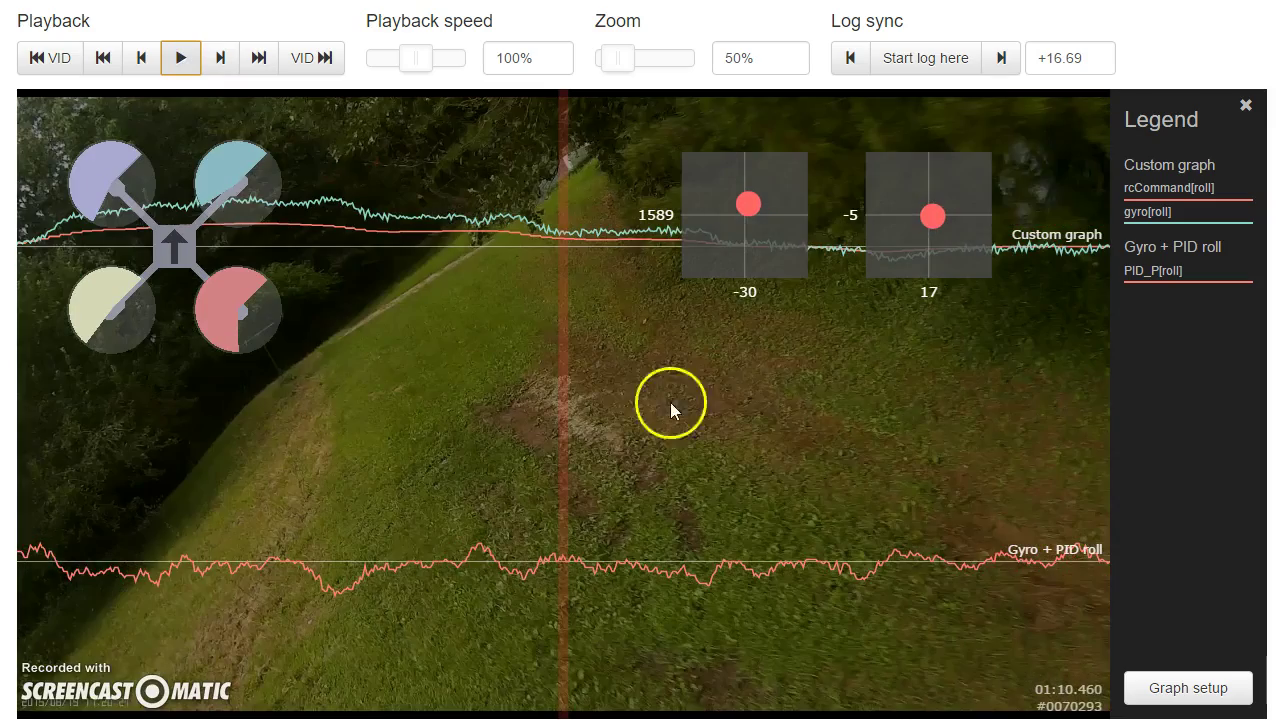
left_click(628, 378)
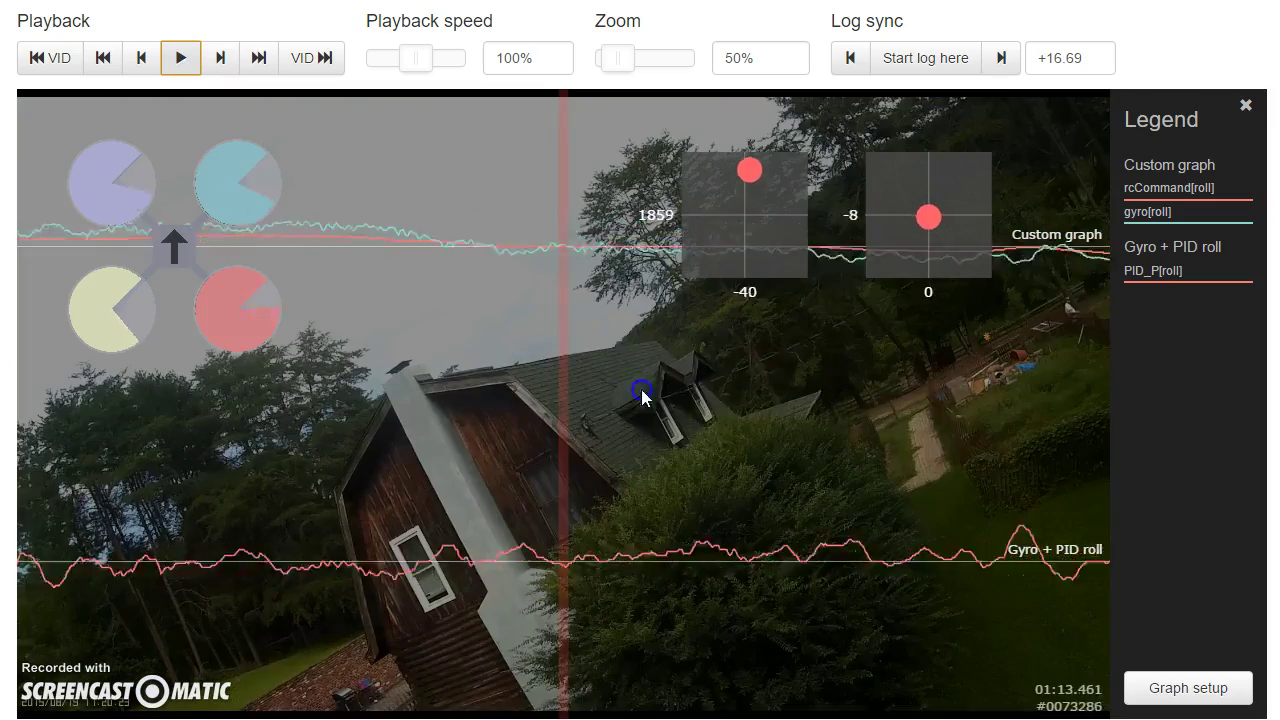
left_click(613, 394)
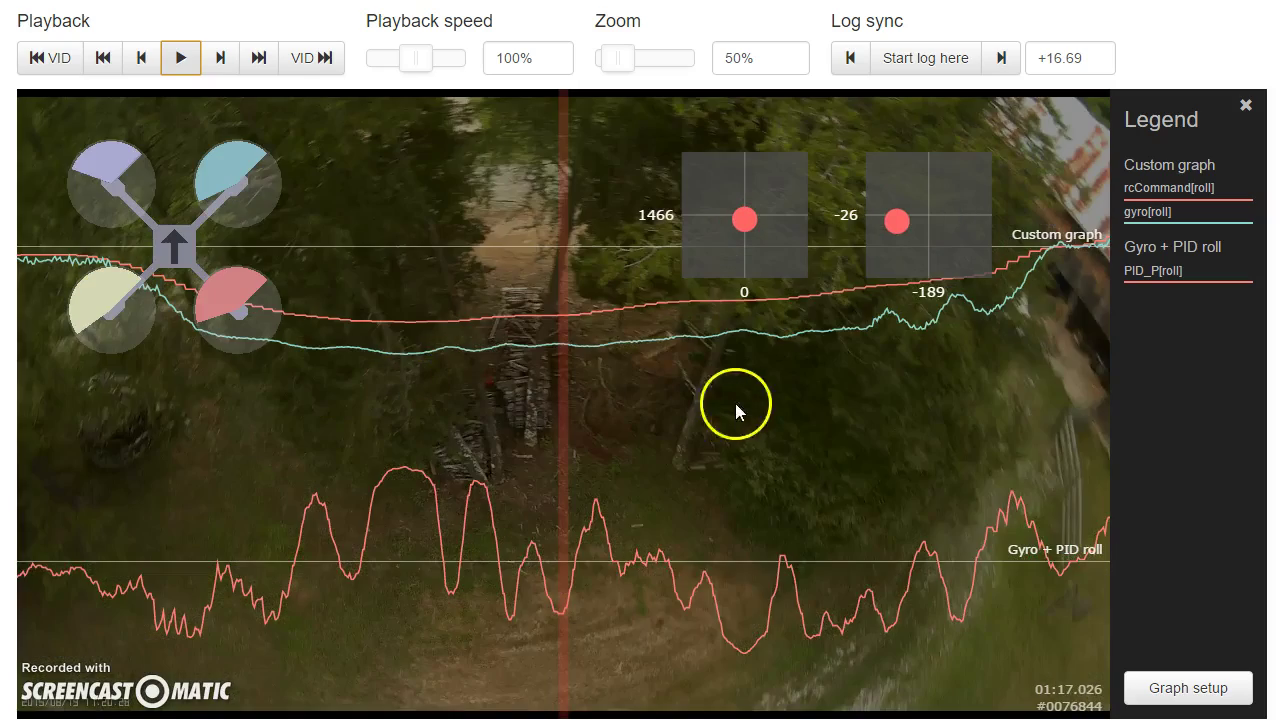
Replay the roll swing twice from about 01:16, ending near 01:17.750.
left_click_drag(782, 410, 953, 396)
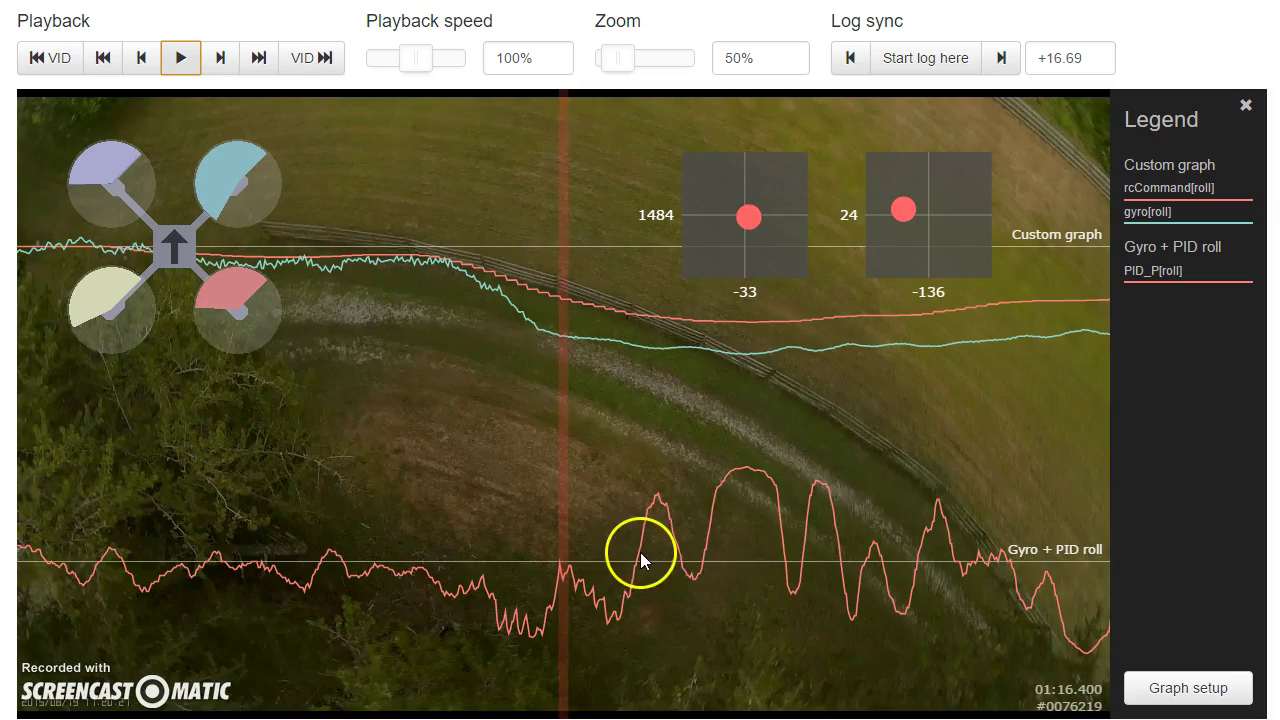
left_click(181, 63)
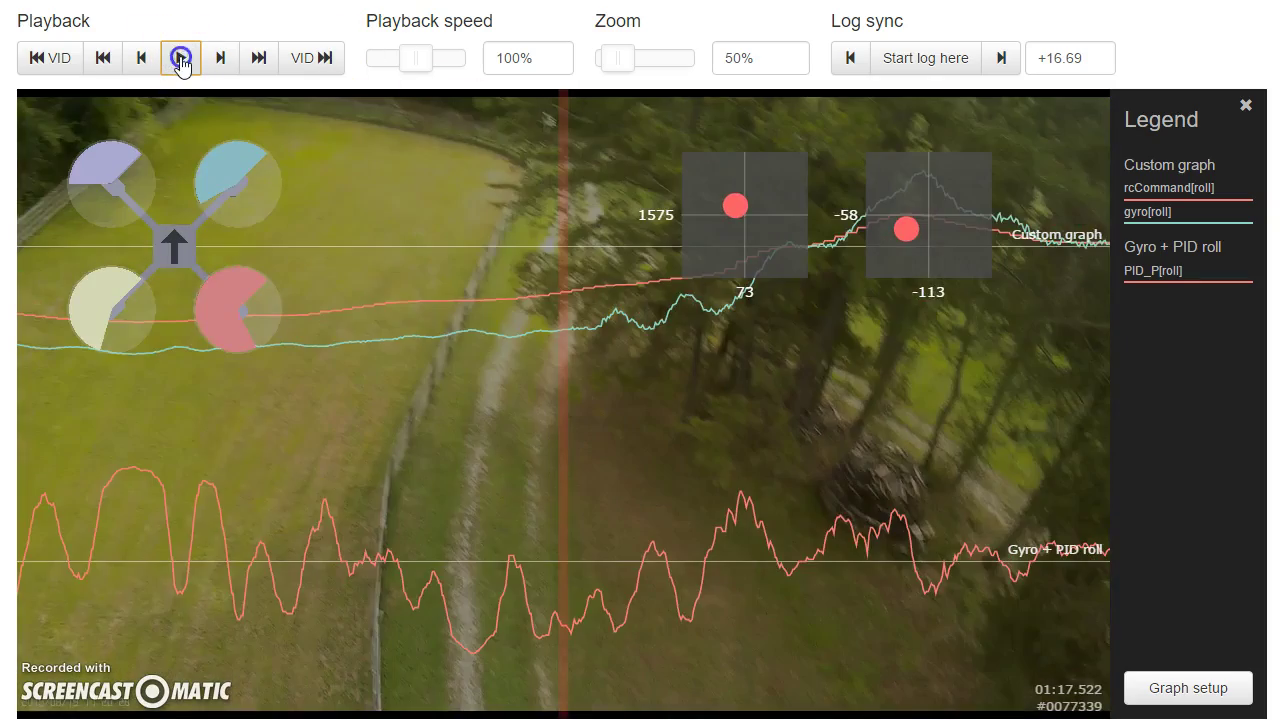
left_click_drag(228, 438, 644, 450)
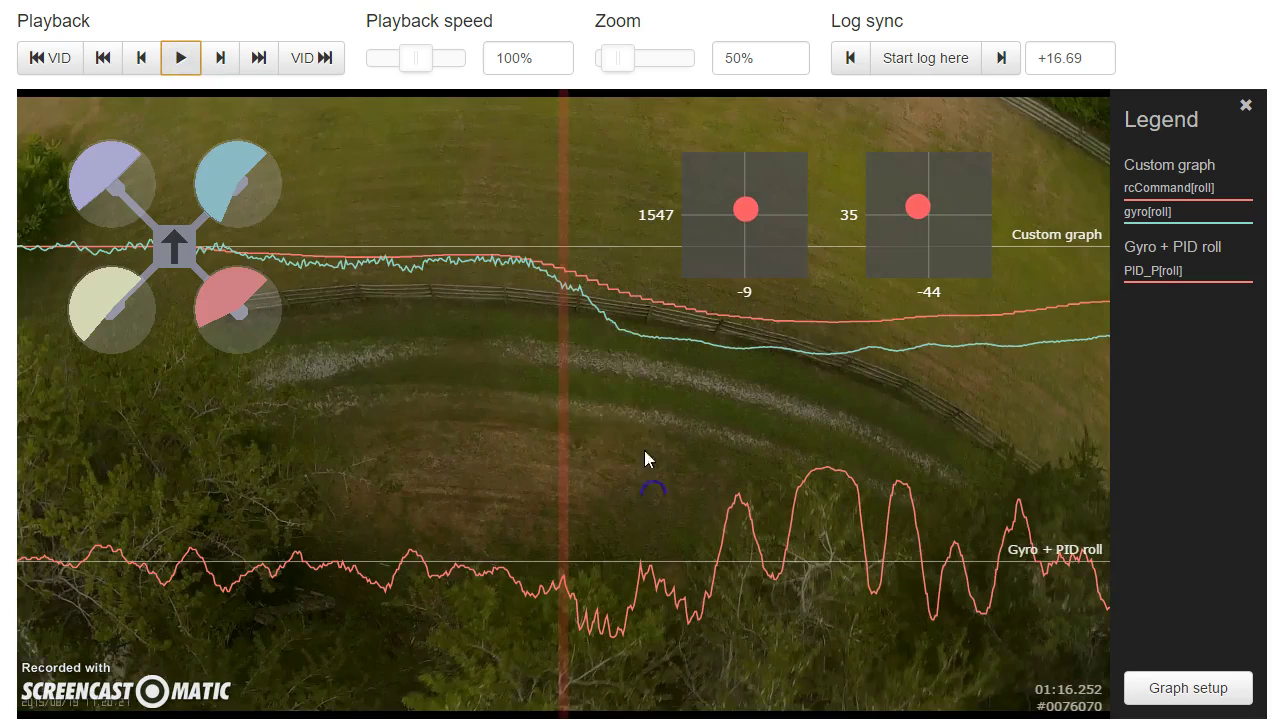
left_click(183, 63)
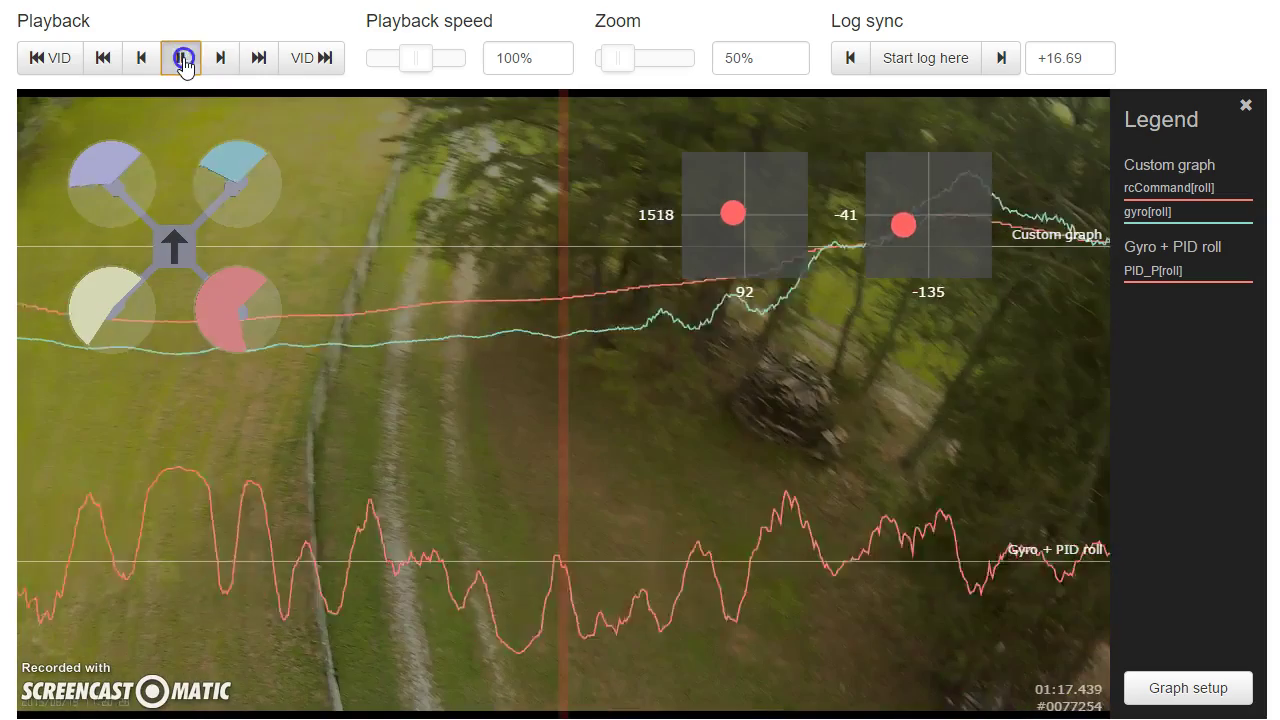
left_click_drag(526, 386, 720, 371)
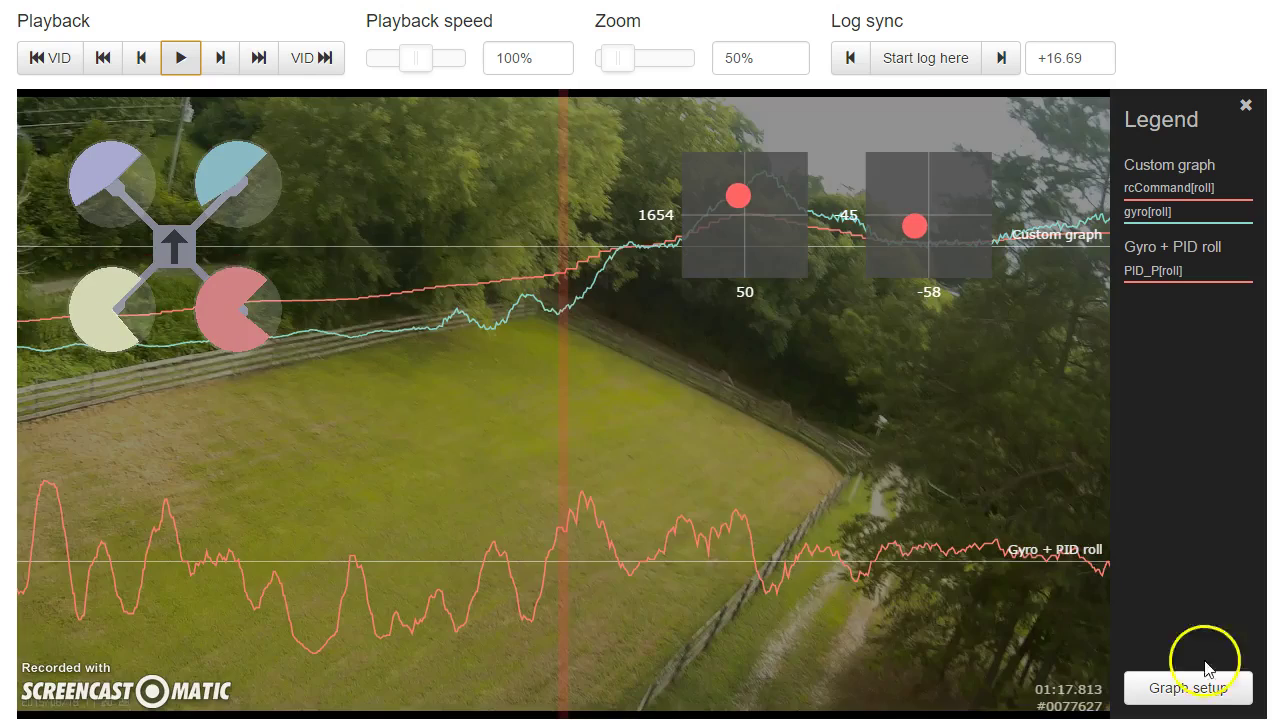
Switch graph fields to rcCommand[pitch], gyro[pitch] and PID_P[pitch].
left_click(1206, 688)
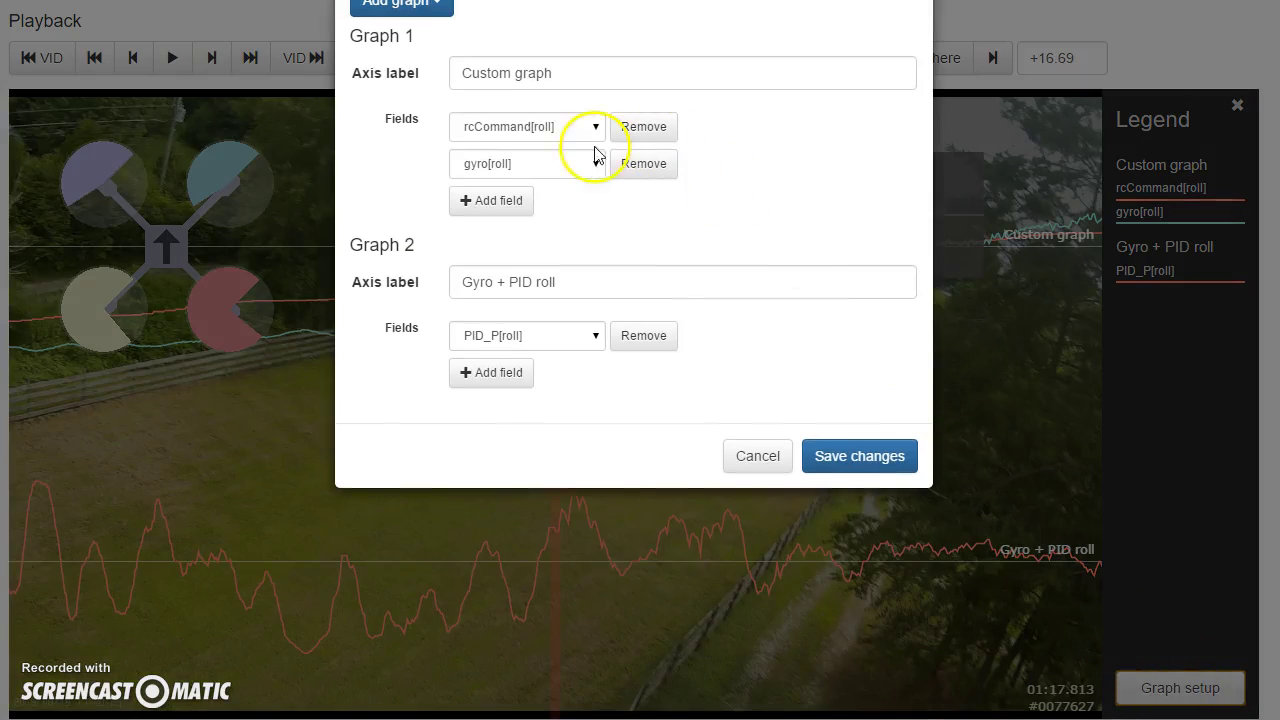
left_click(565, 127)
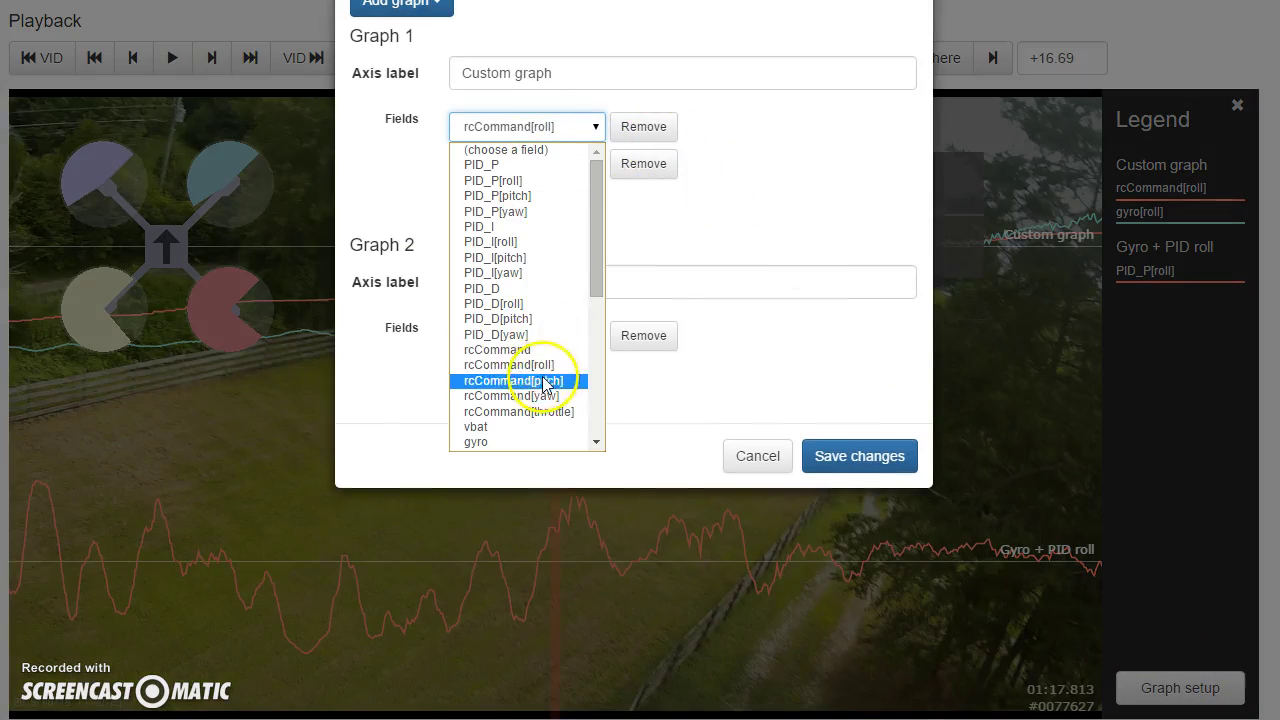
left_click(546, 374)
left_click(535, 165)
scroll(523, 329, "down", 3)
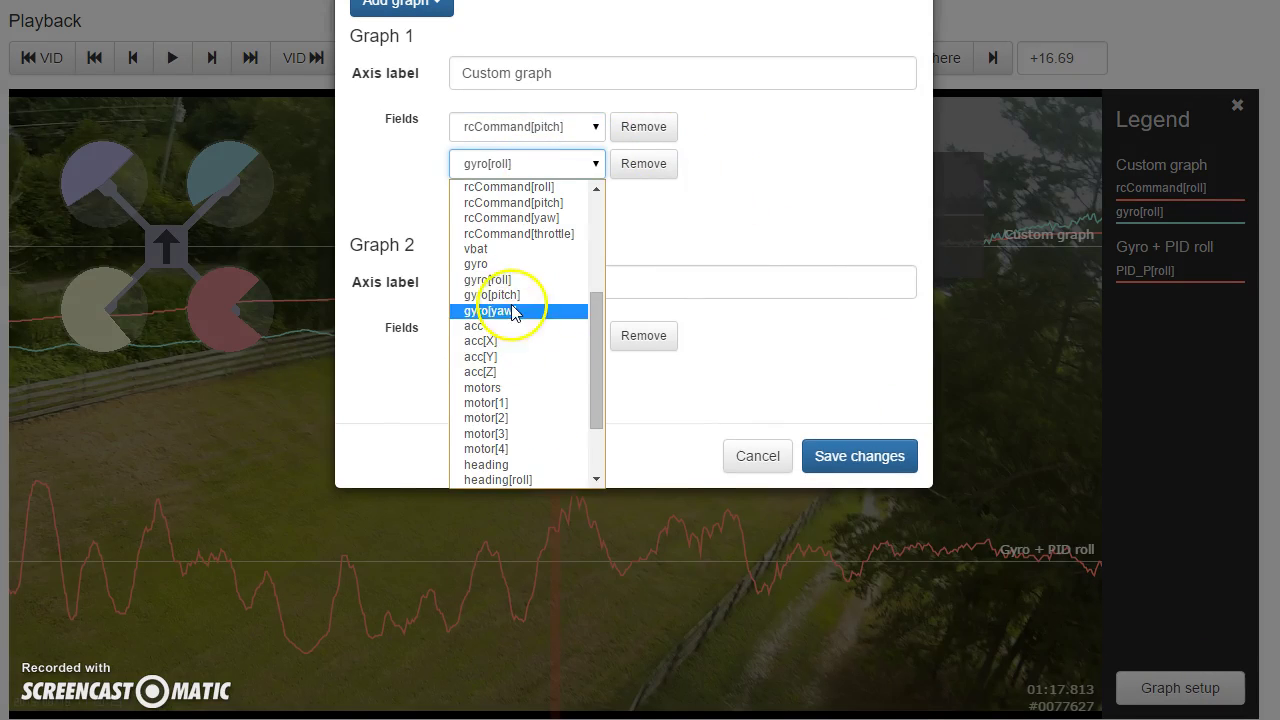
left_click(508, 298)
left_click(535, 333)
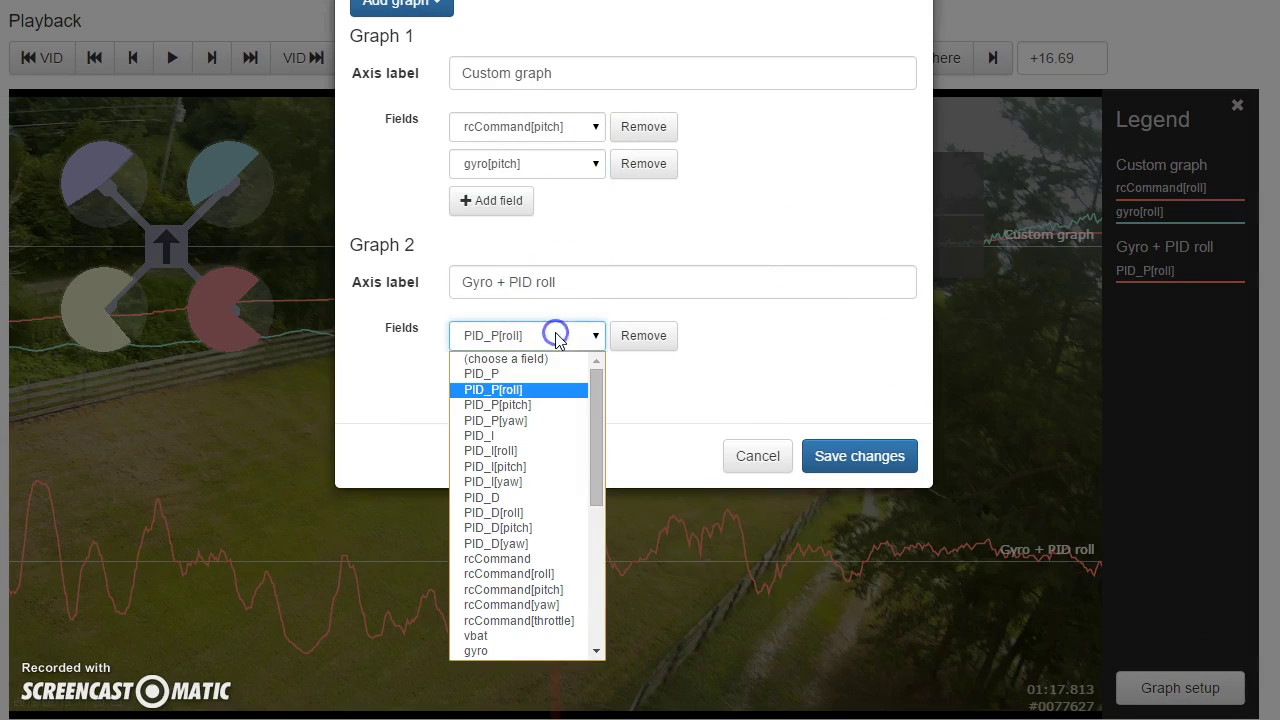
left_click(545, 408)
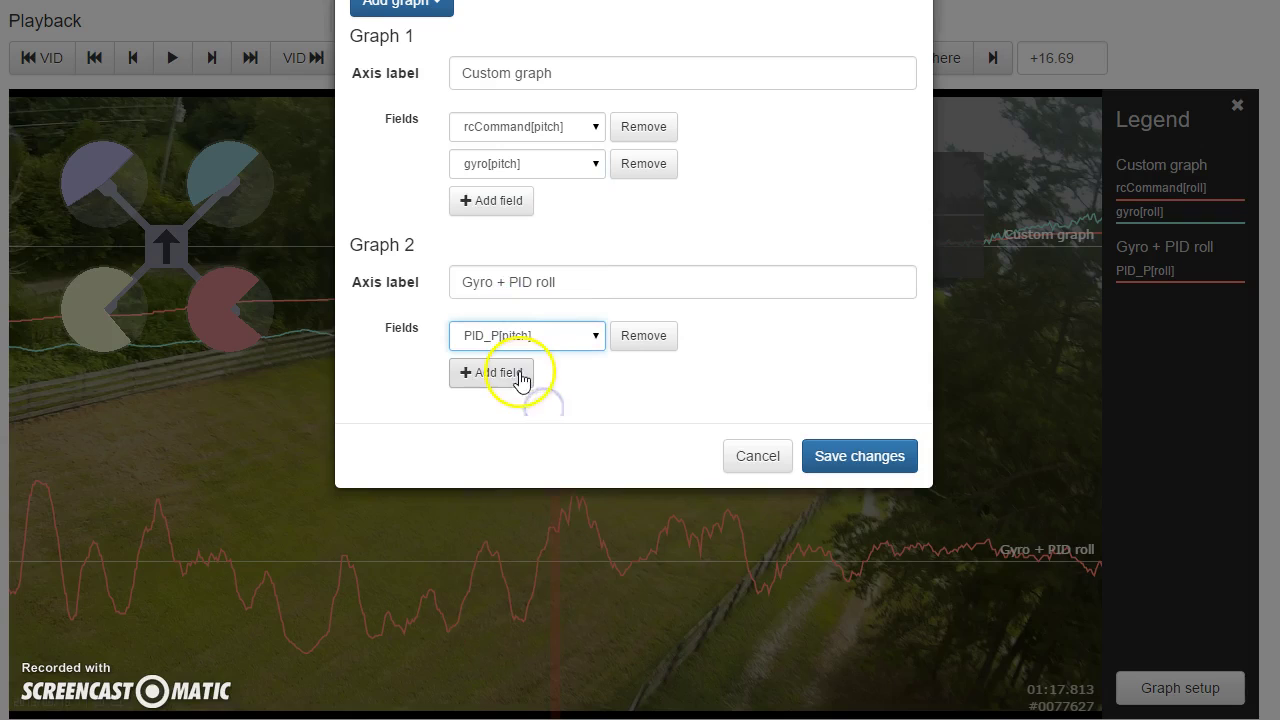
Replace the Gyro + PID roll graph with the Gyro + PID pitch preset minus gyro[pitch], and save.
left_click(664, 340)
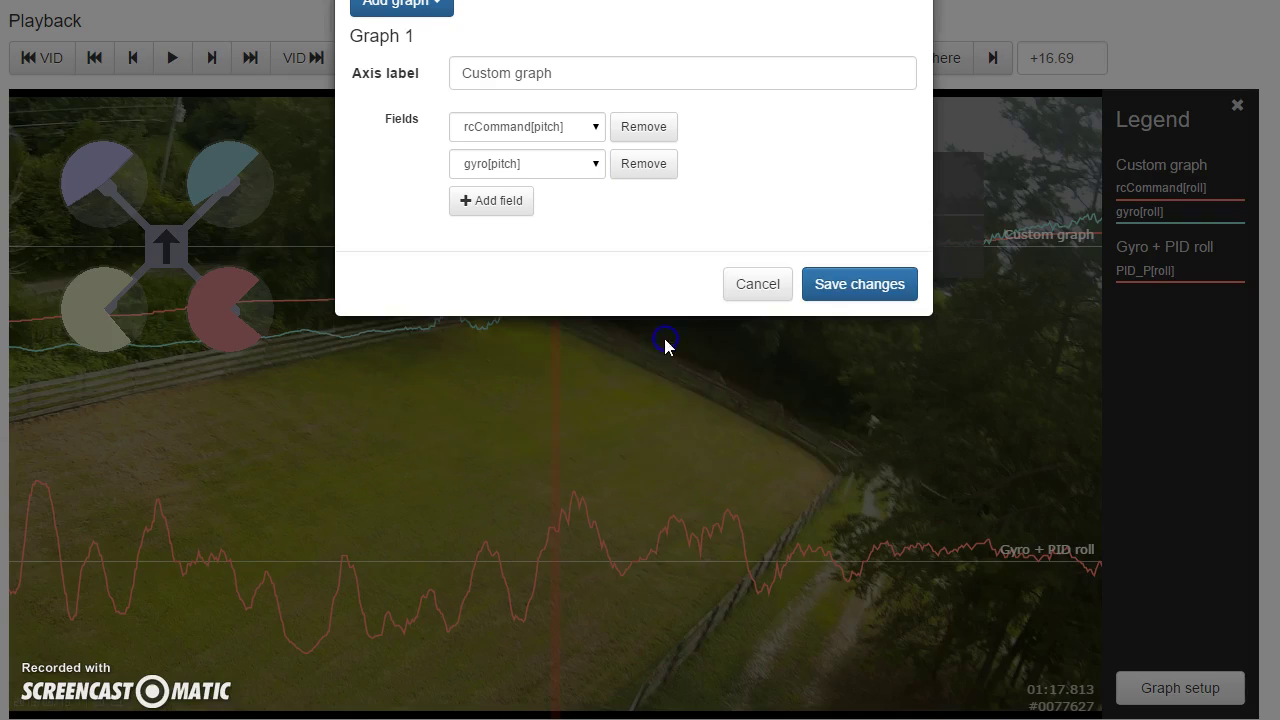
left_click(405, 6)
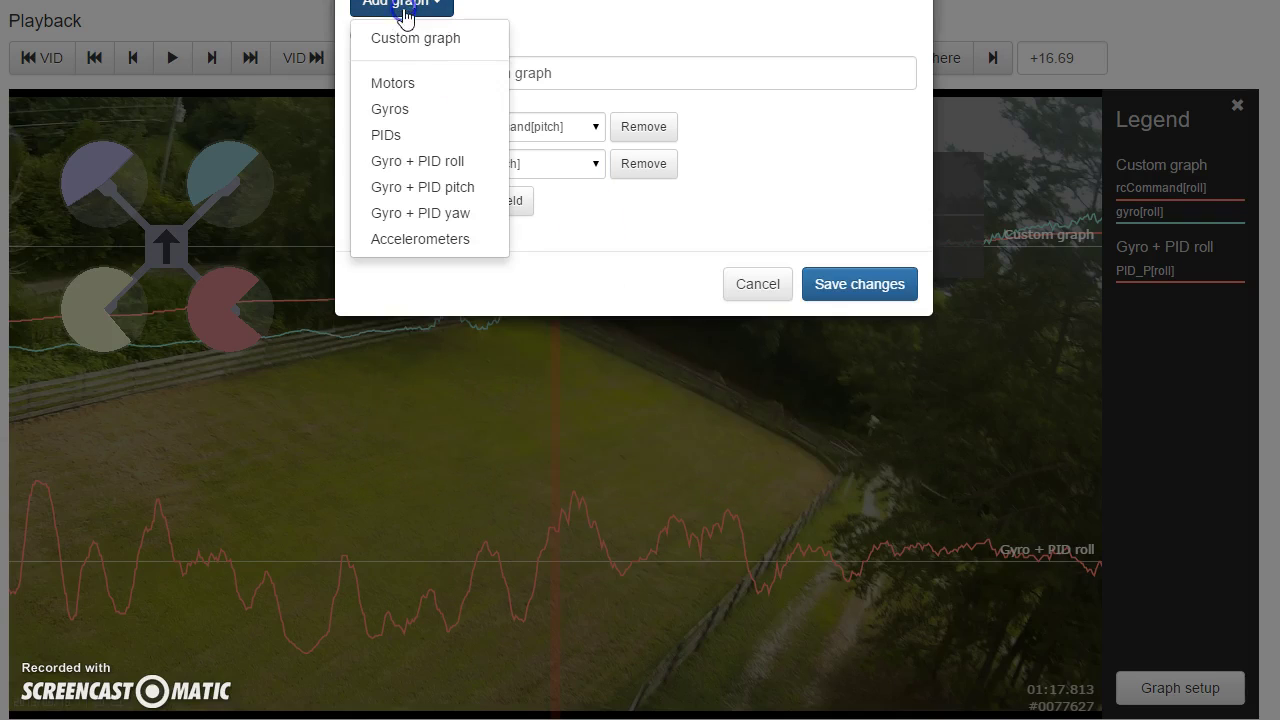
left_click(404, 186)
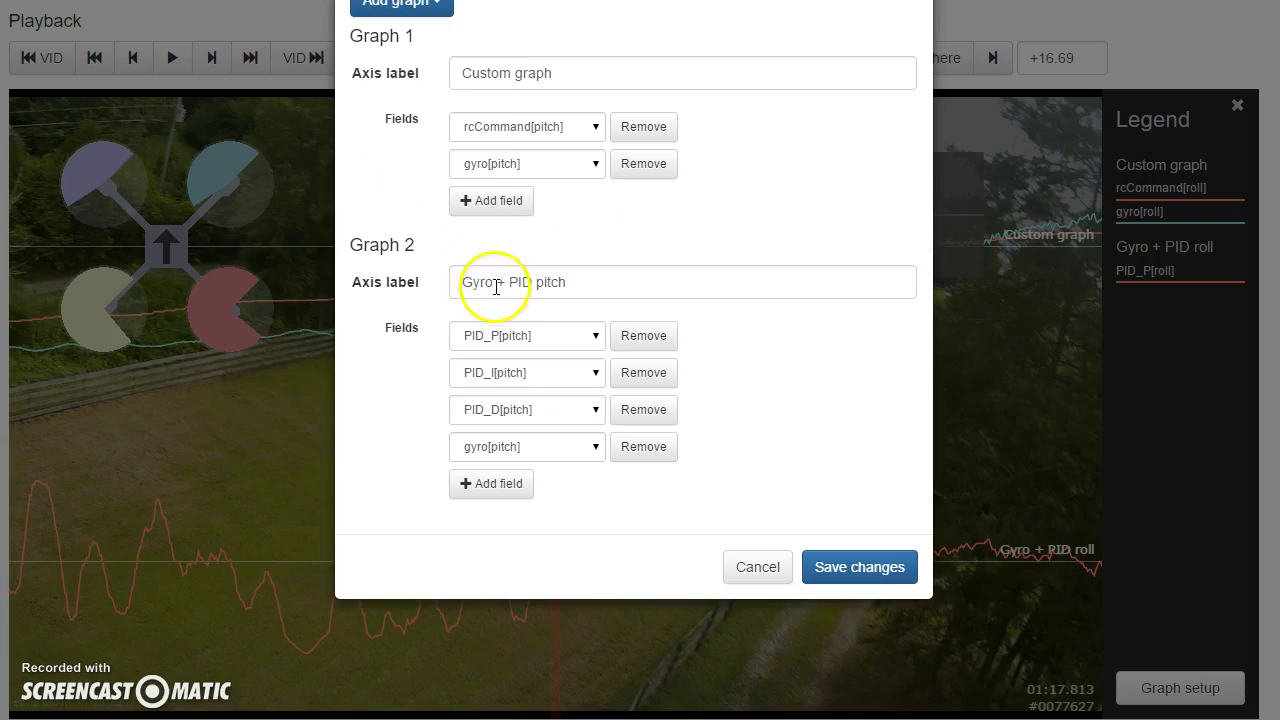
left_click(618, 447)
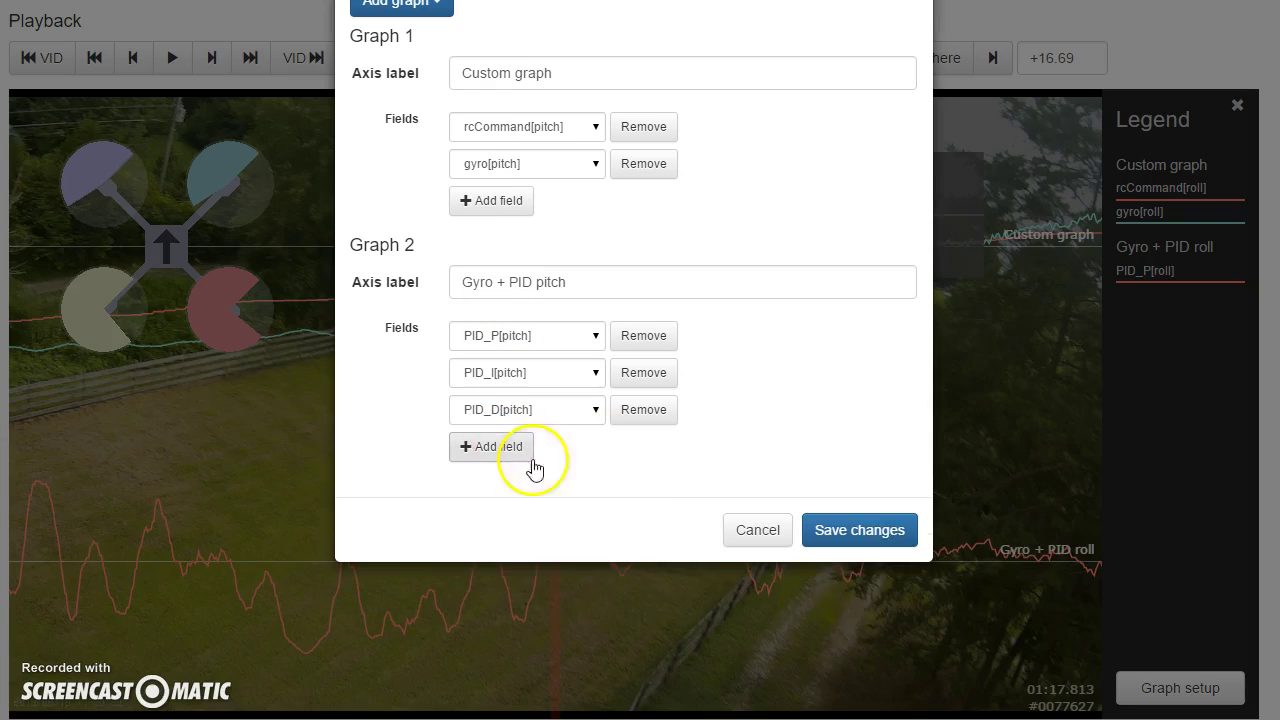
left_click(878, 535)
Scrub the pitch traces from about 01:17 forward to 01:23.9.
left_click_drag(735, 456, 770, 412)
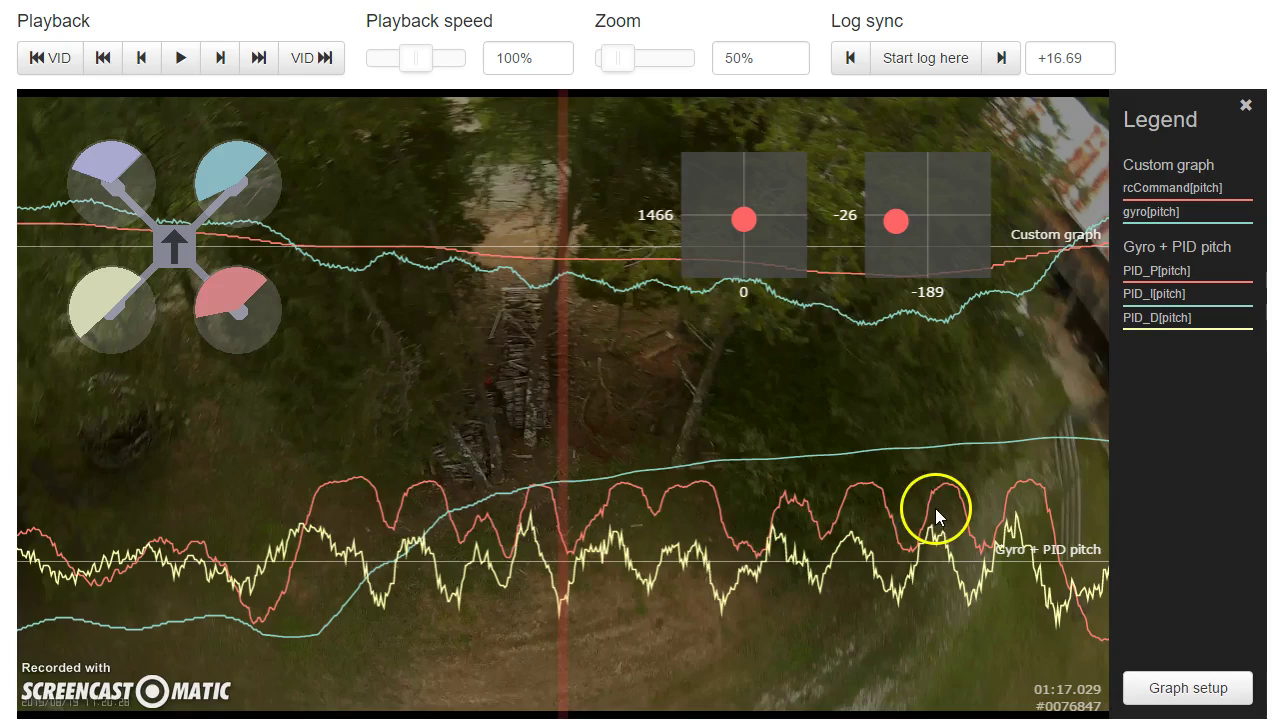
left_click_drag(925, 440, 470, 405)
left_click_drag(971, 443, 443, 429)
left_click_drag(849, 443, 481, 543)
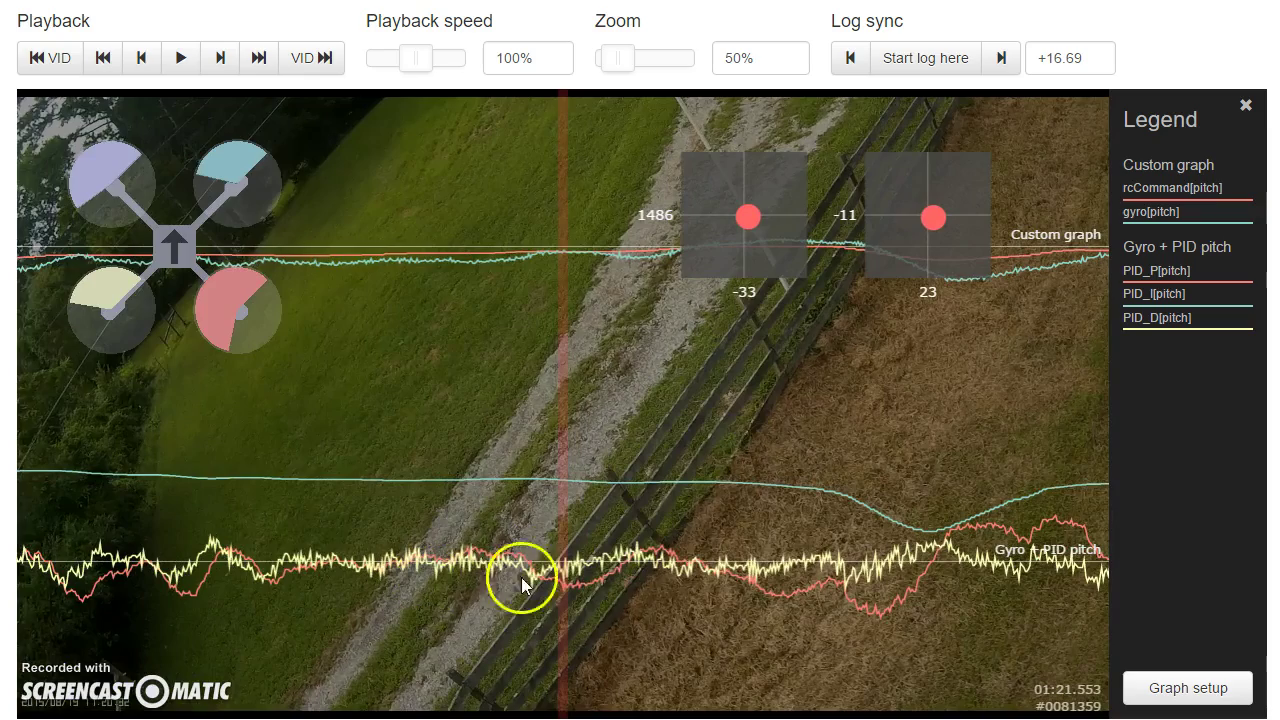
left_click_drag(849, 543, 695, 495)
left_click_drag(900, 500, 677, 494)
left_click_drag(746, 451, 535, 430)
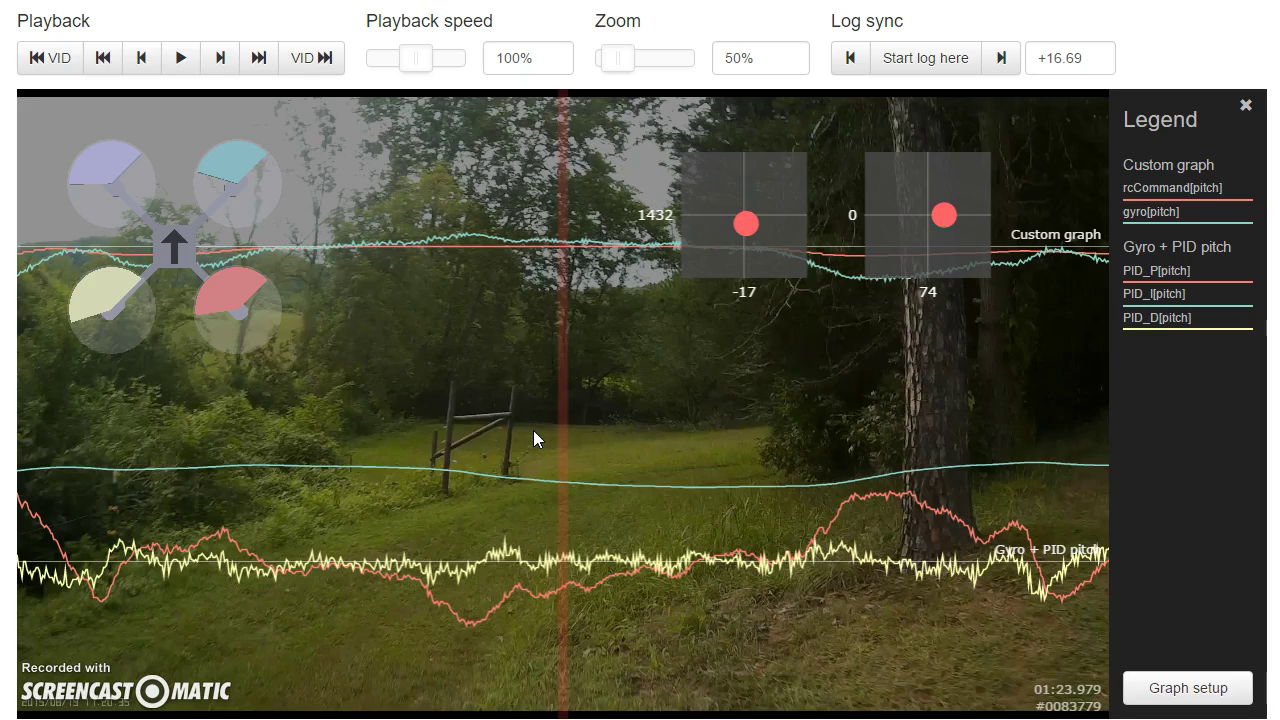
Rewind the log back through 01:21 to about 01:17.2.
left_click_drag(471, 406, 590, 410)
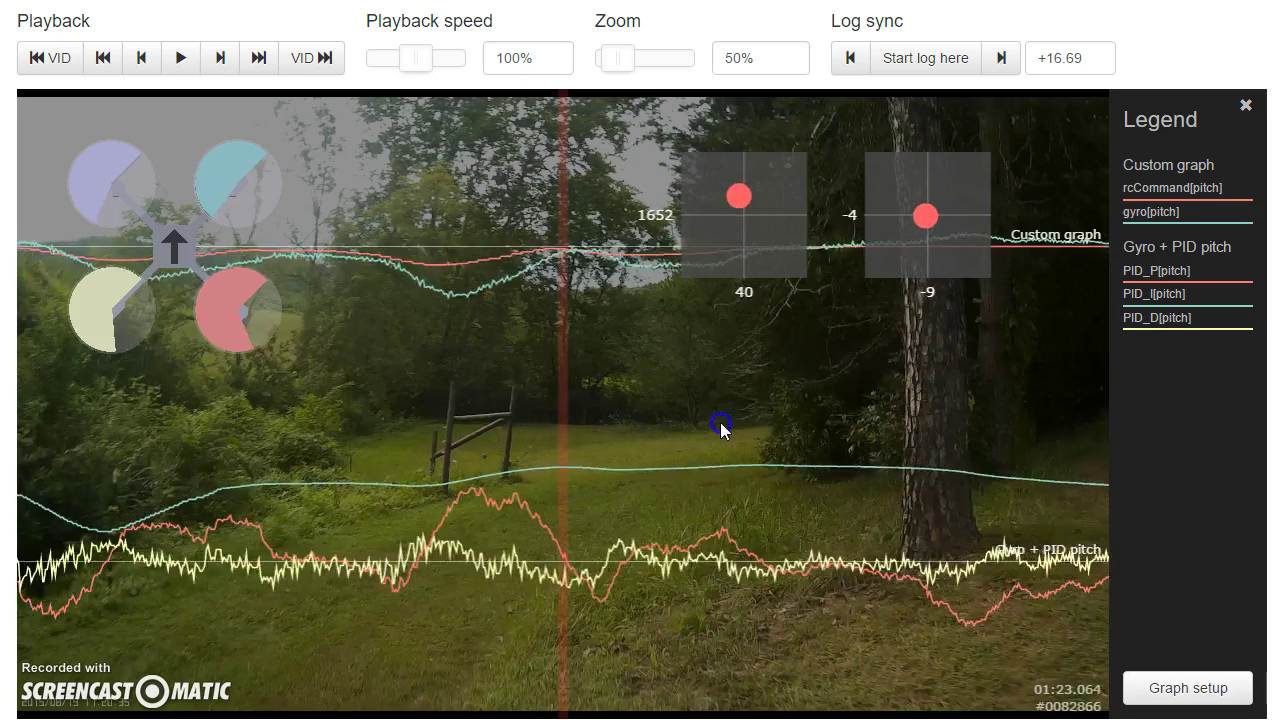
left_click_drag(721, 426, 986, 472)
left_click_drag(643, 451, 543, 523)
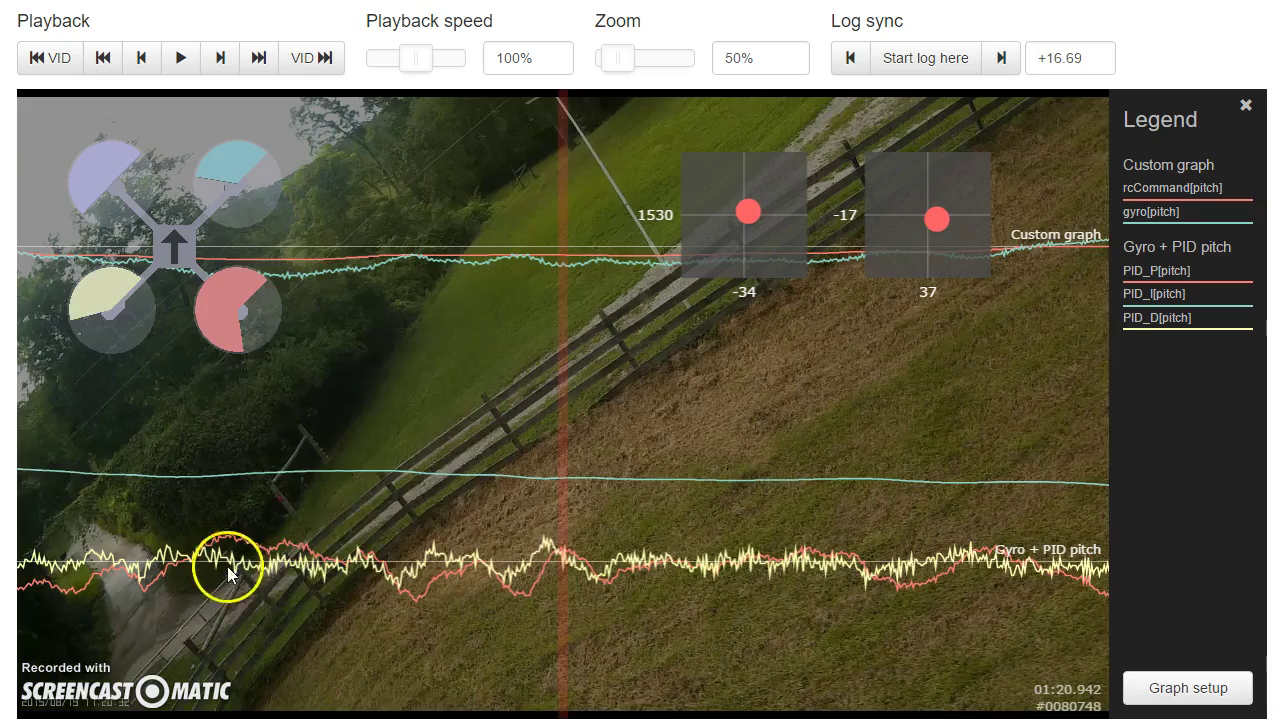
left_click_drag(227, 563, 661, 578)
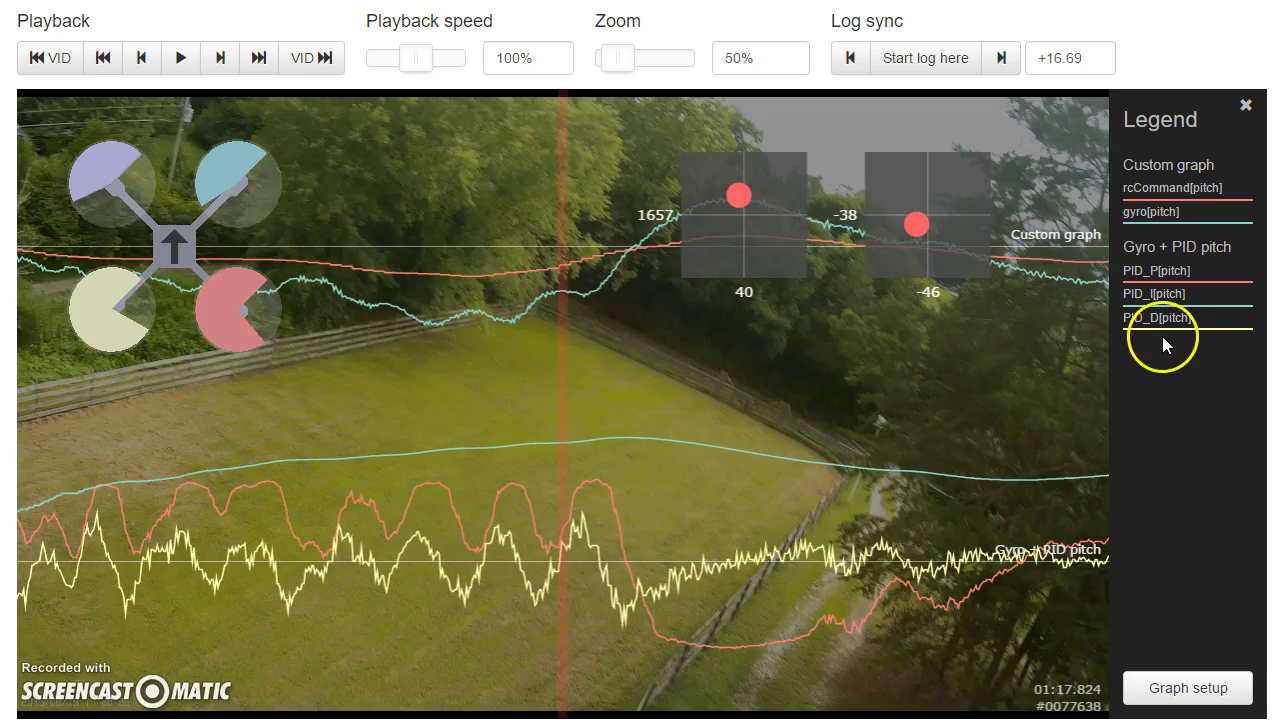
left_click_drag(543, 443, 726, 443)
left_click(187, 547)
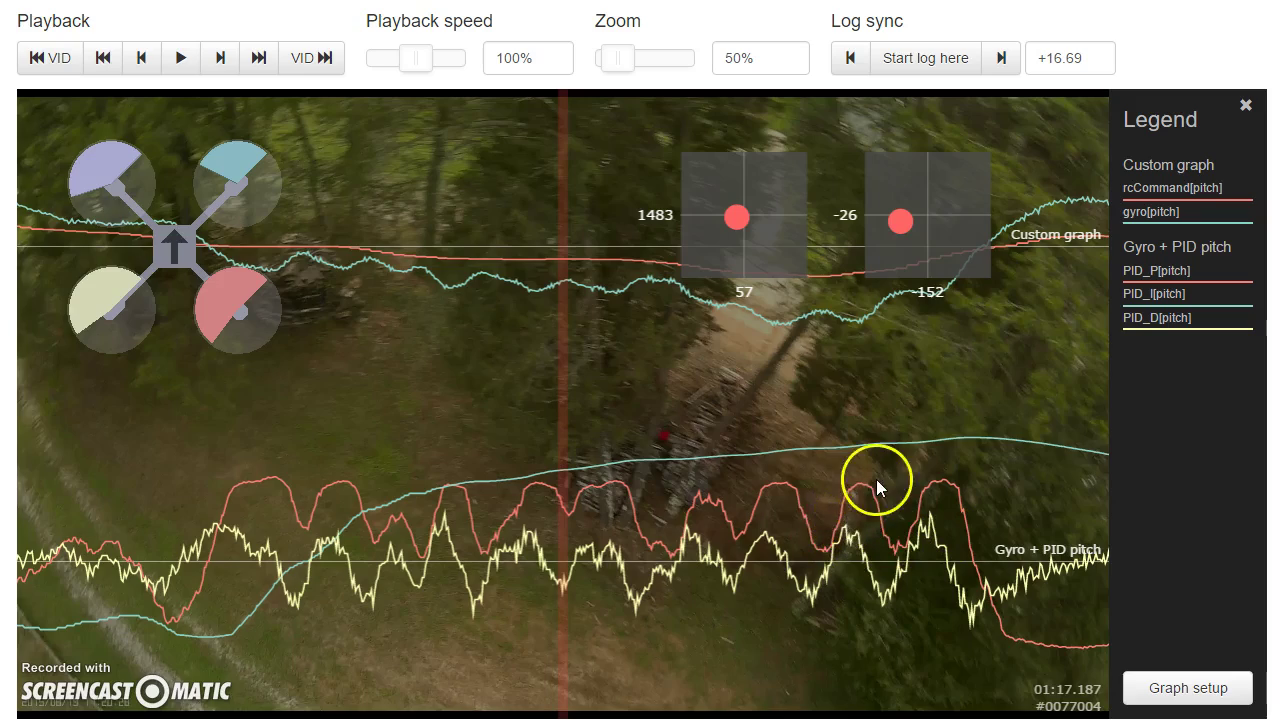
Advance to about 01:19.3 and start playback of the log and video.
left_click_drag(870, 484, 647, 490)
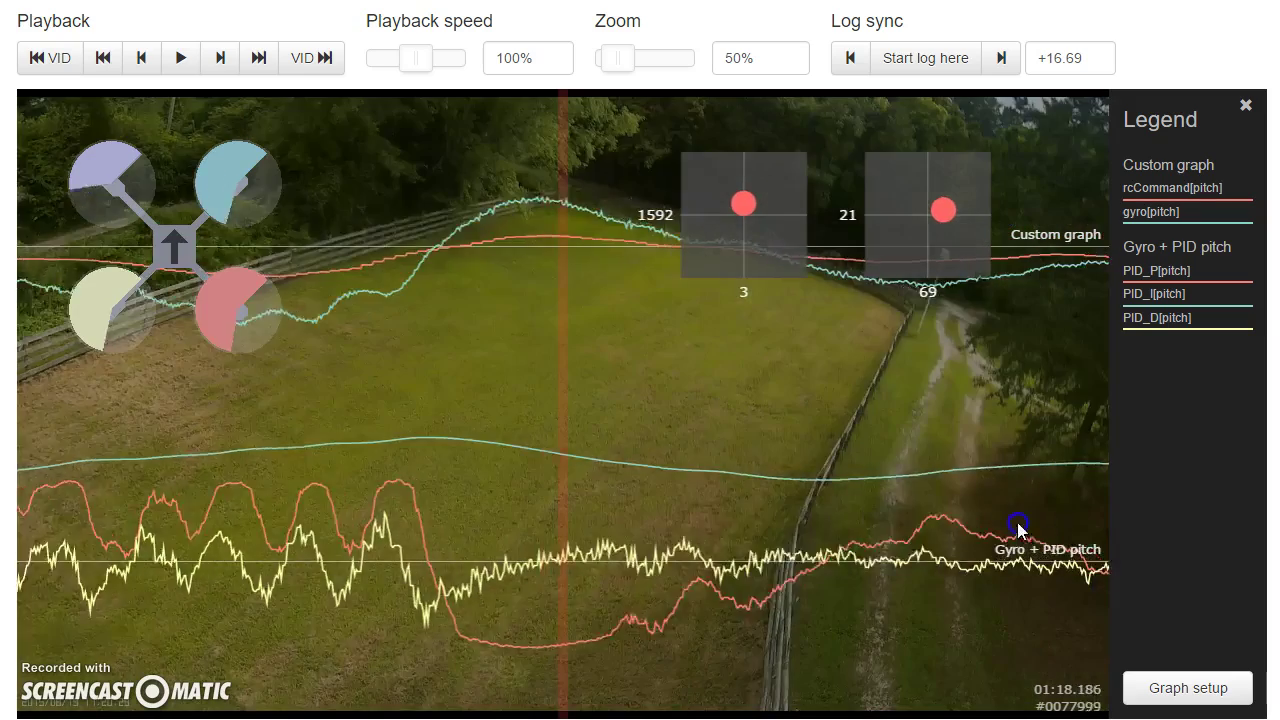
left_click_drag(1017, 531, 723, 500)
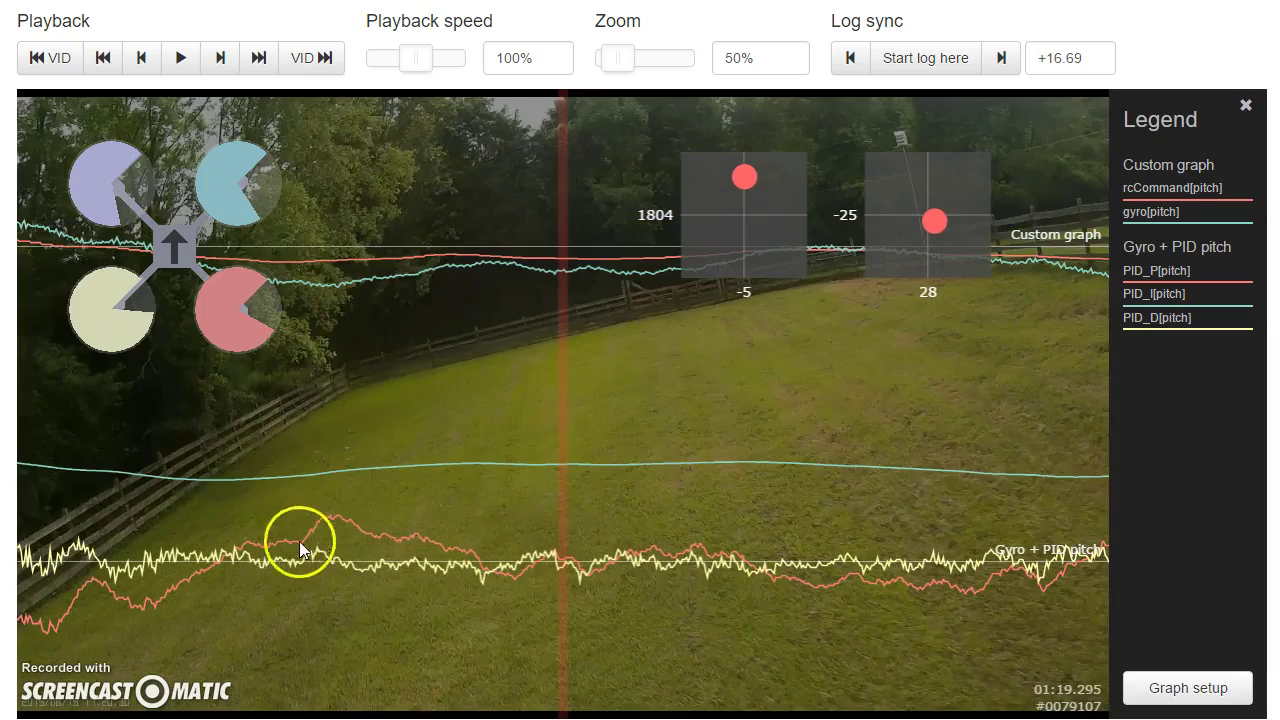
key("space")
key("space")
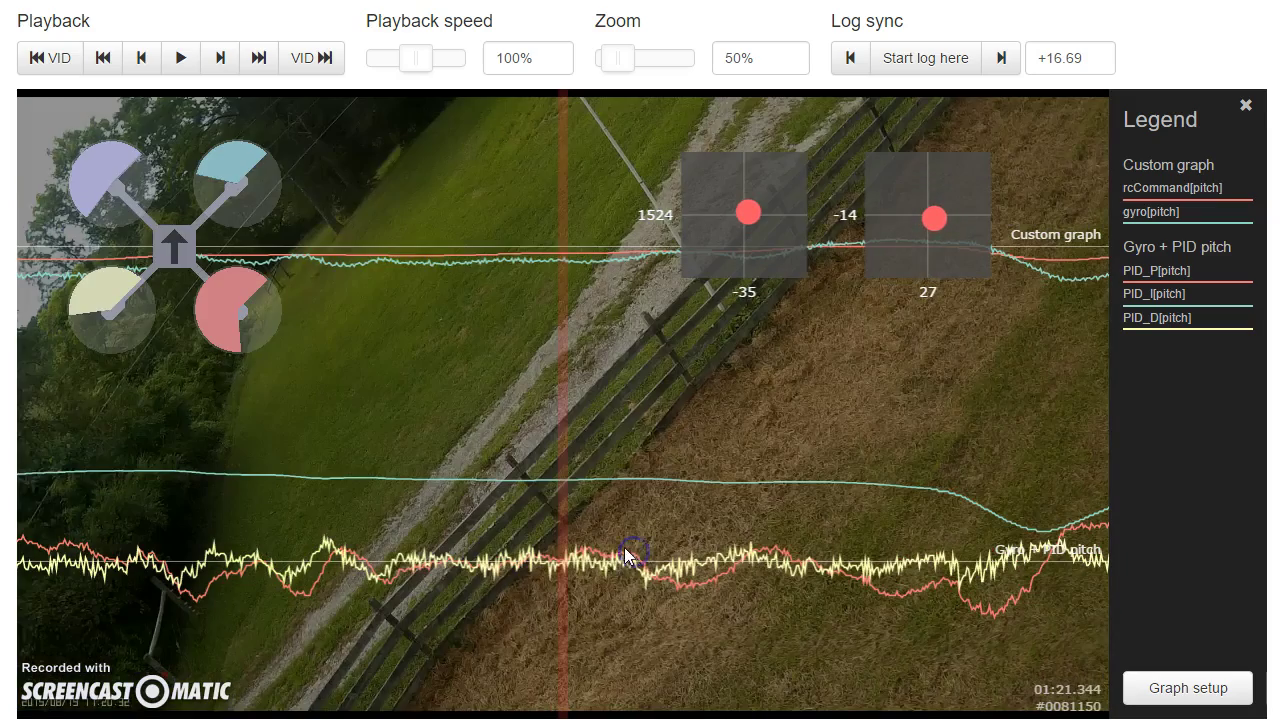
Scrub forward through 01:23.7 and 01:25.9 to stop at 01:28.158.
left_click_drag(770, 567, 552, 554)
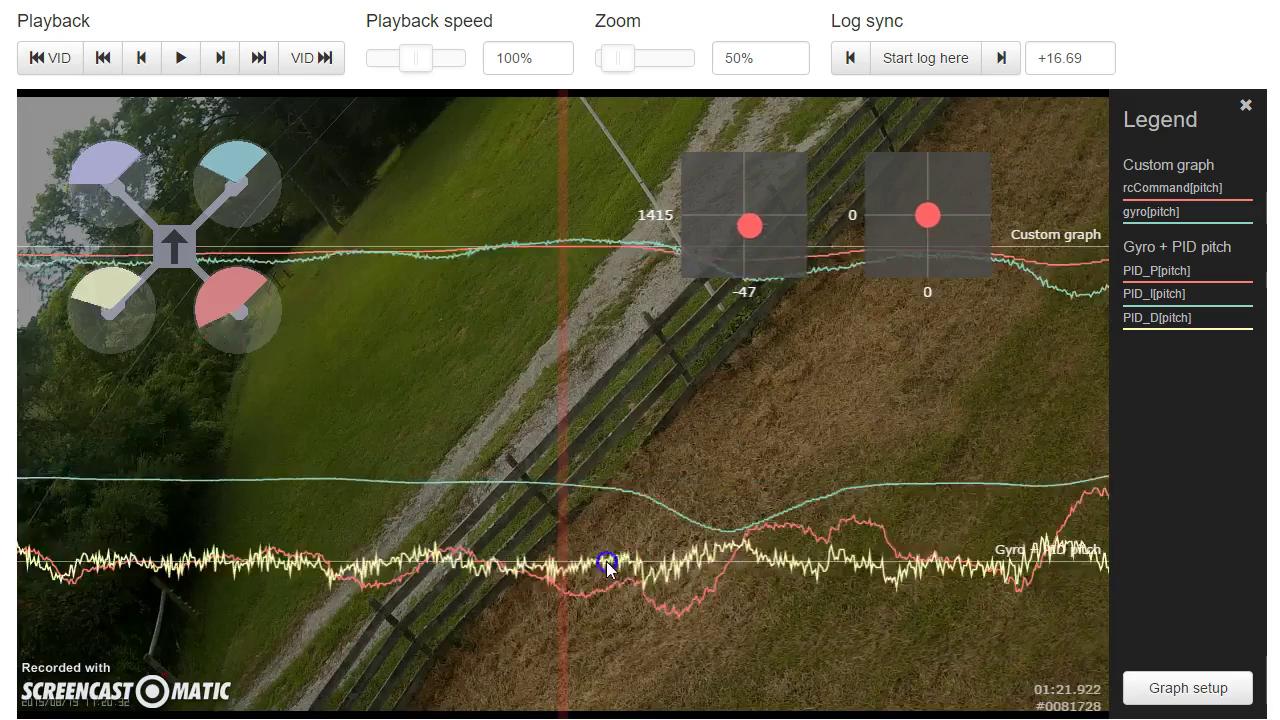
left_click_drag(739, 550, 489, 537)
left_click_drag(677, 549, 290, 520)
left_click_drag(545, 505, 332, 500)
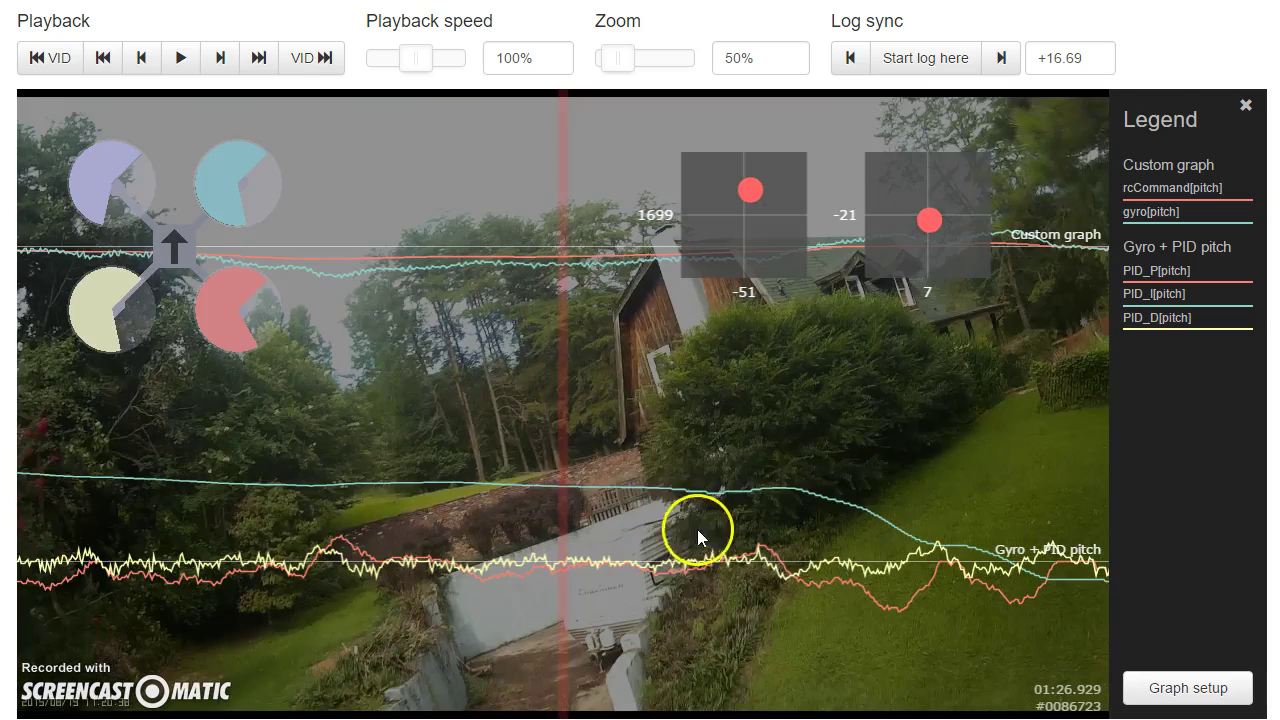
left_click_drag(711, 528, 342, 499)
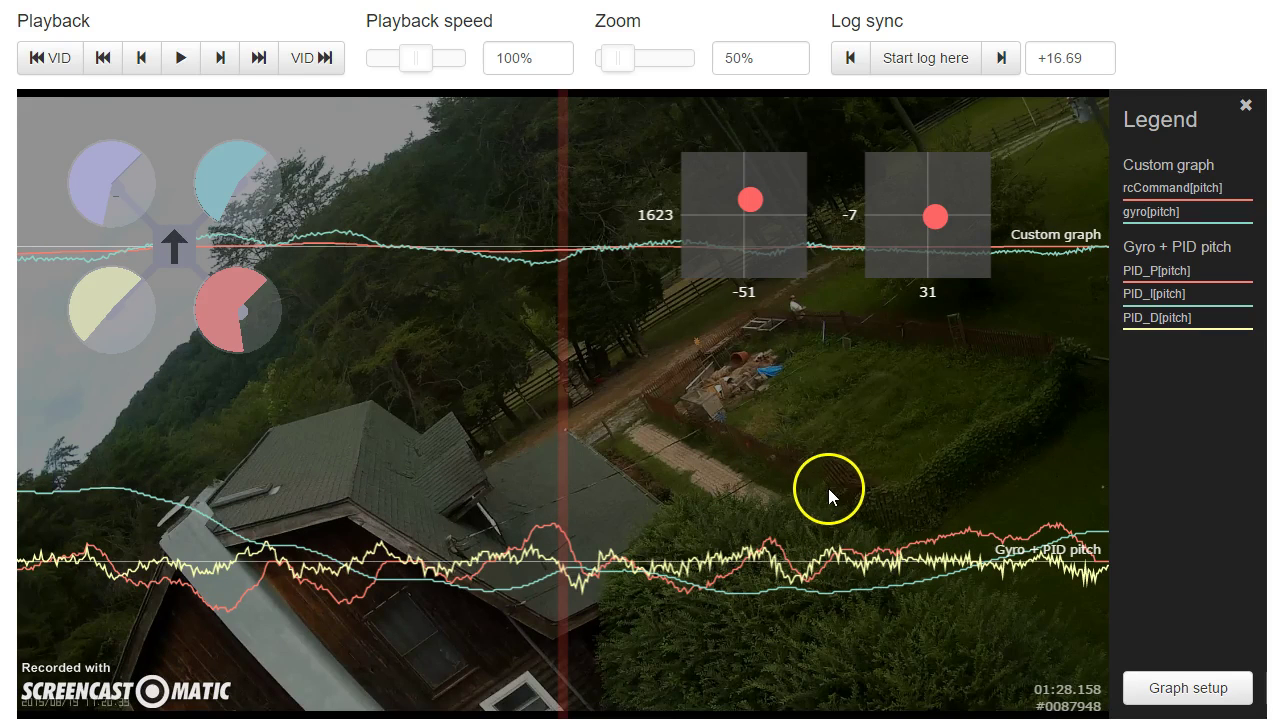